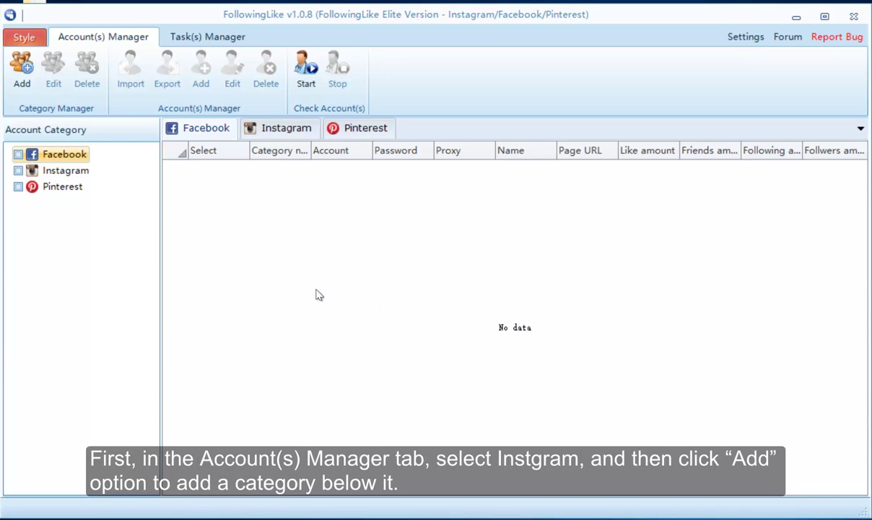
Add an account category named test1 under Instagram.
click(80, 174)
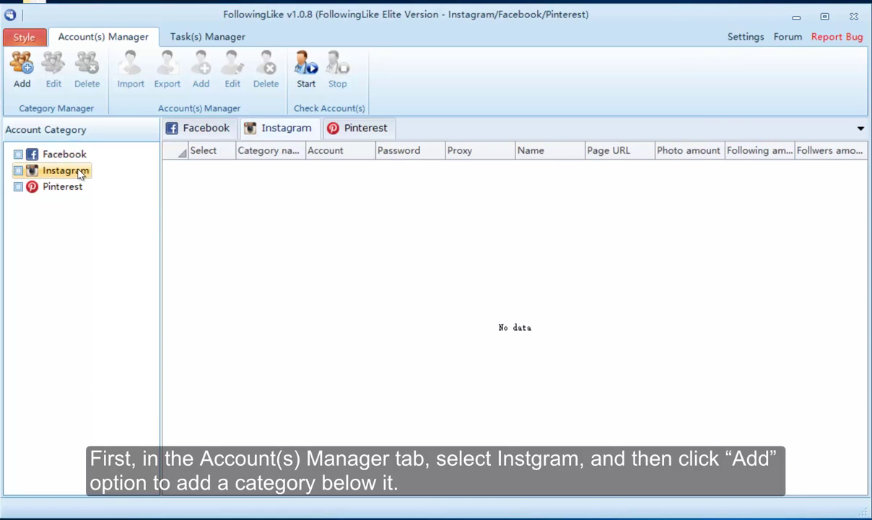
click(22, 68)
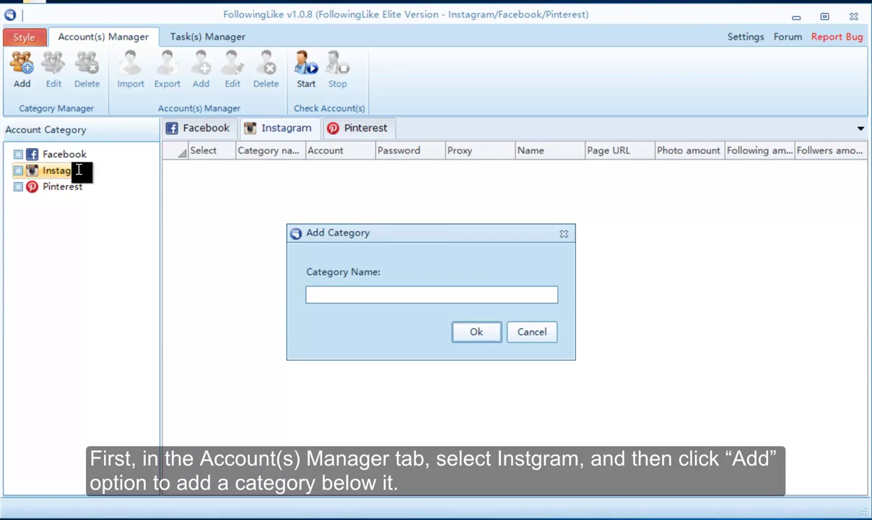
text(test1)
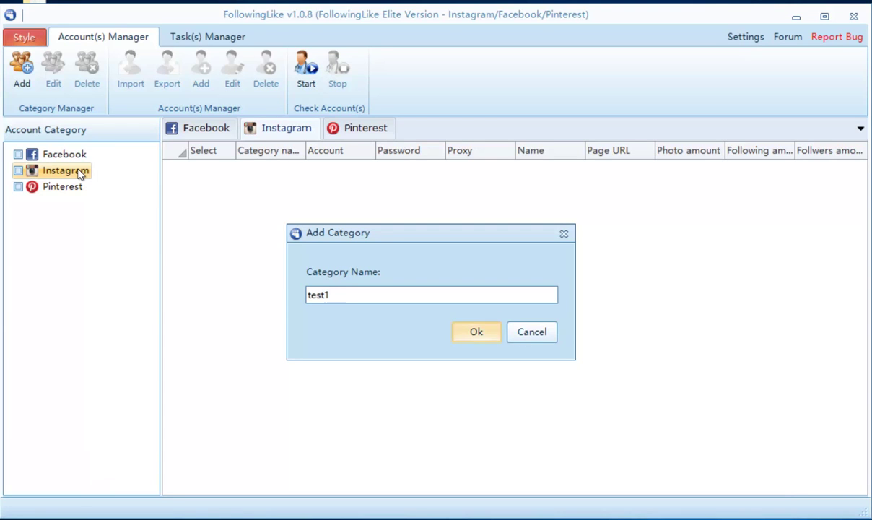
key(Return)
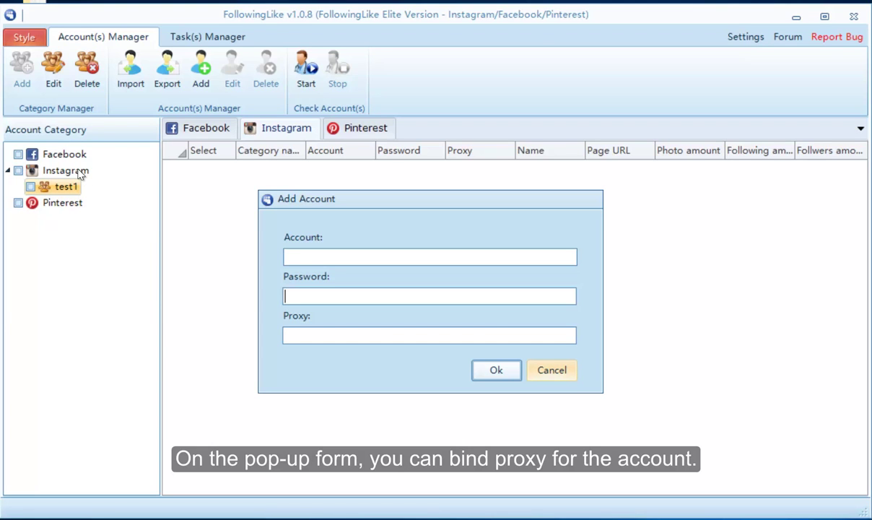
Dismiss the single-account form and import accounts into the test1 category from the text file Instagram.txt.
key(Escape)
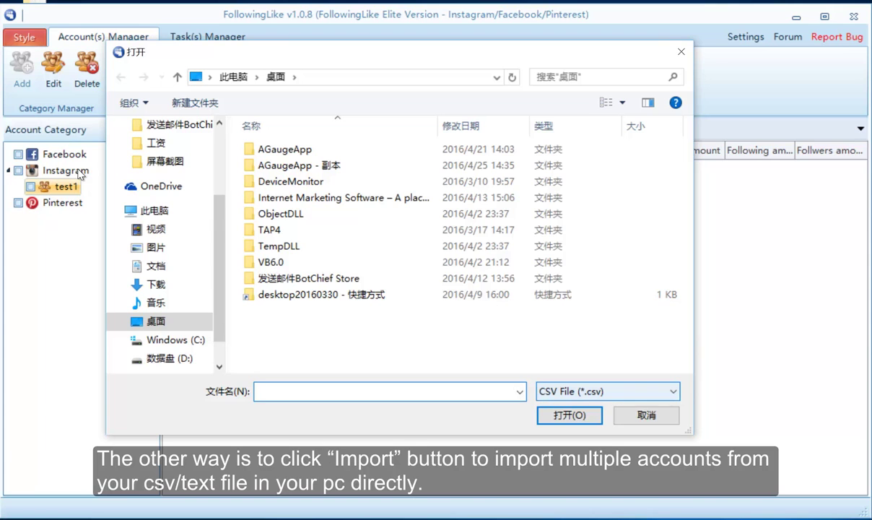
click(607, 391)
click(583, 420)
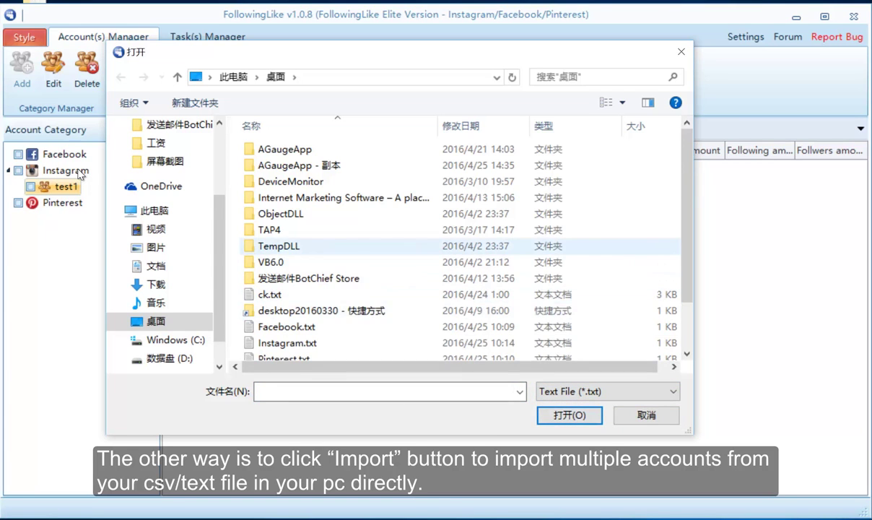
scroll(346, 246, down, 2)
click(346, 286)
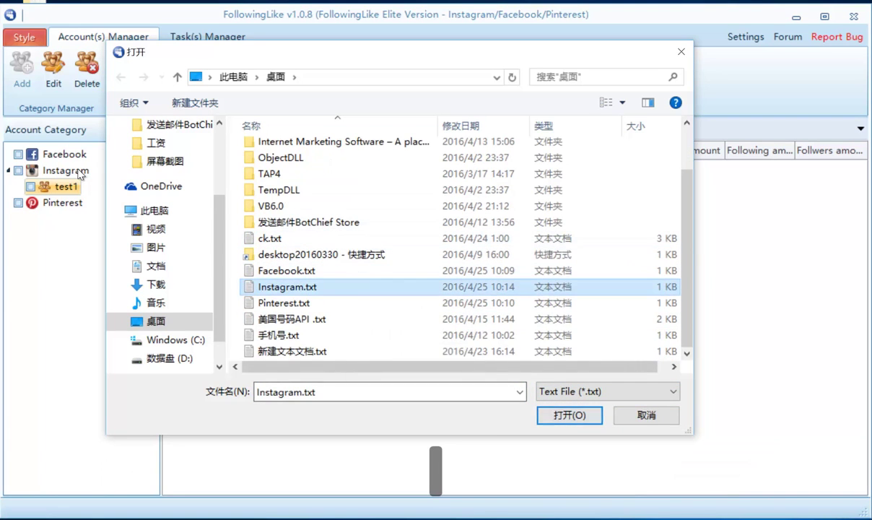
key(Return)
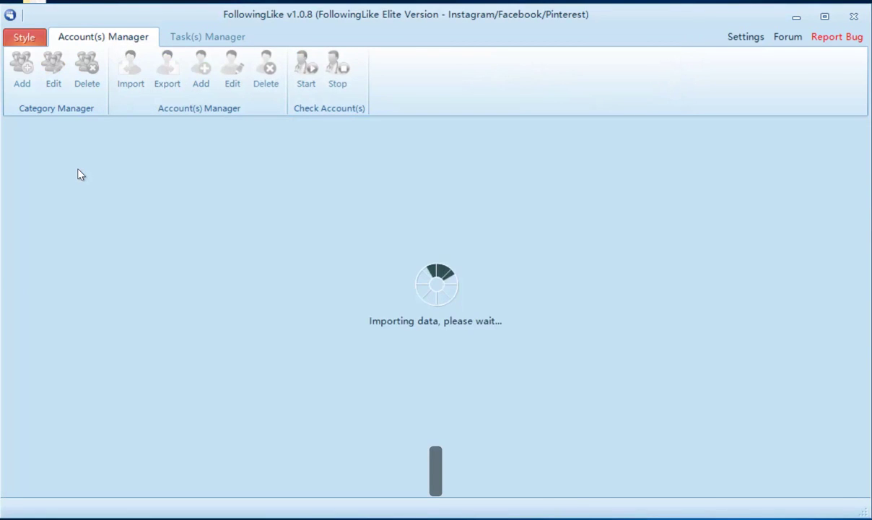
key(Return)
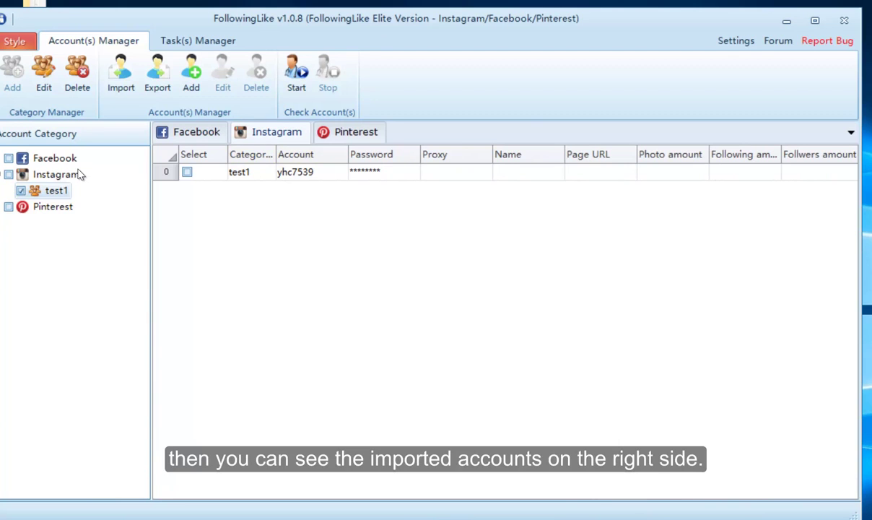
Select the imported Instagram account, run the account check on it, and narrow the Photo amount column slightly.
click(187, 172)
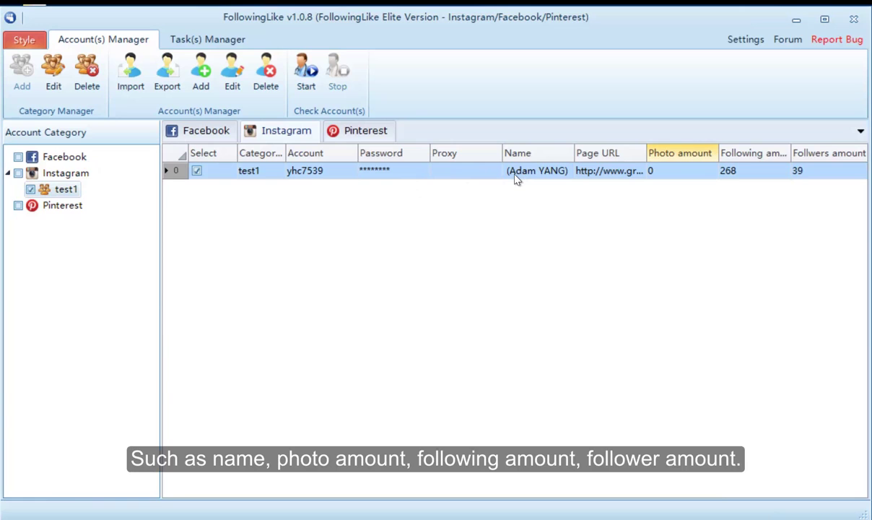
drag(718, 152, 705, 152)
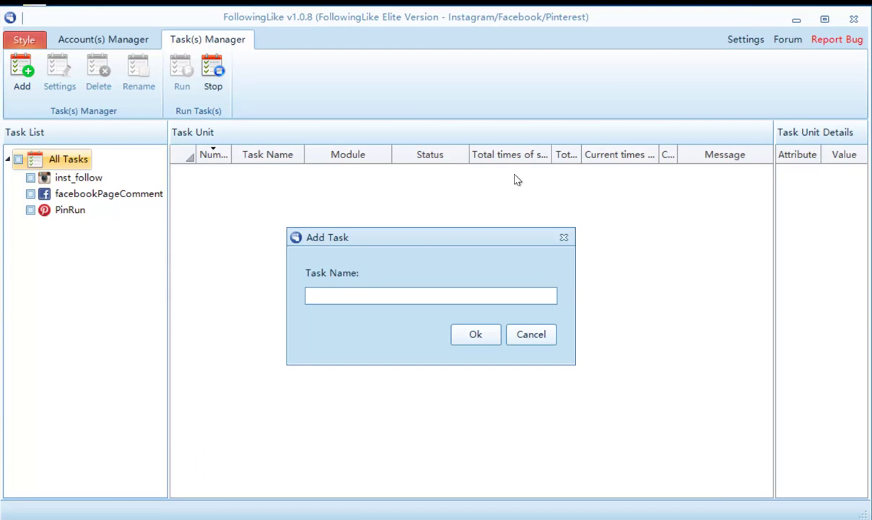
Create a task named inst_test1_task and set its platform to Instagram.
text(inst_test1_task)
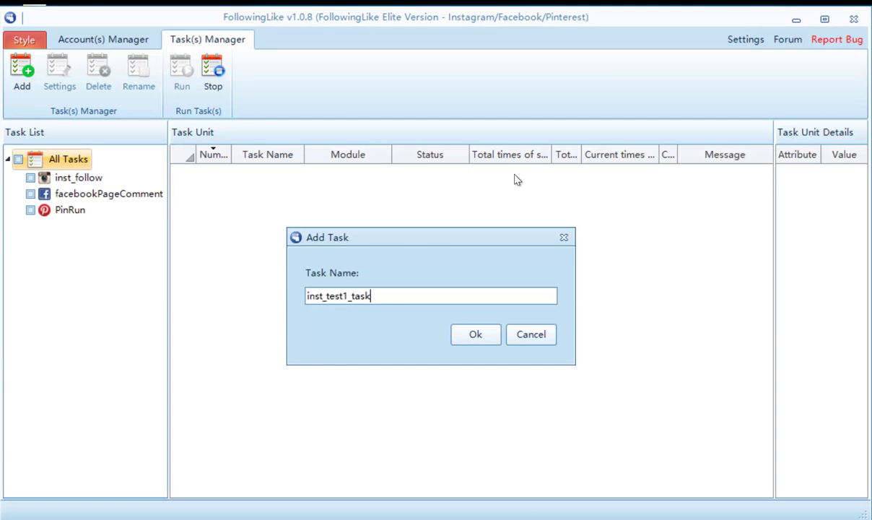
key(Return)
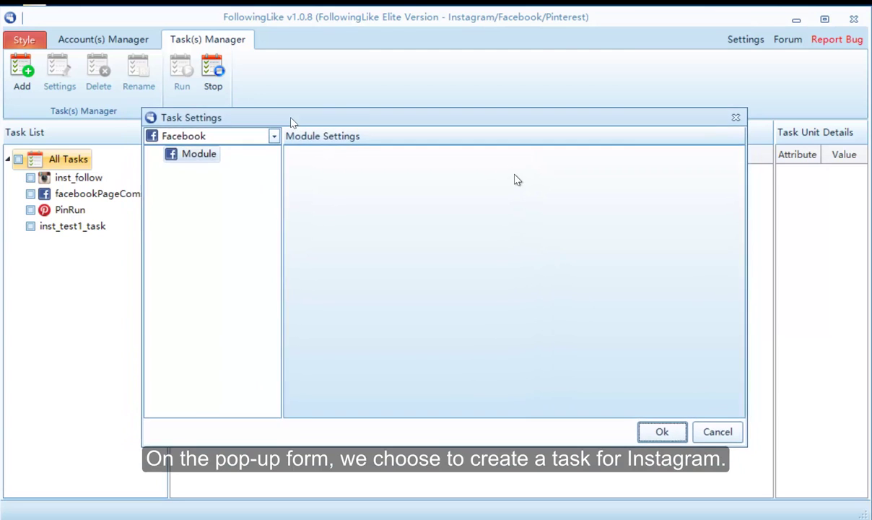
key(alt+Down)
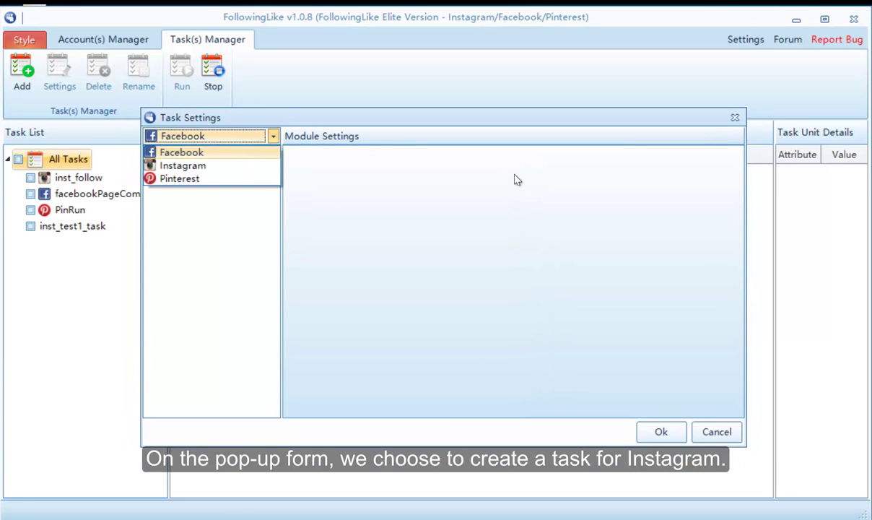
key(Return)
key(Down)
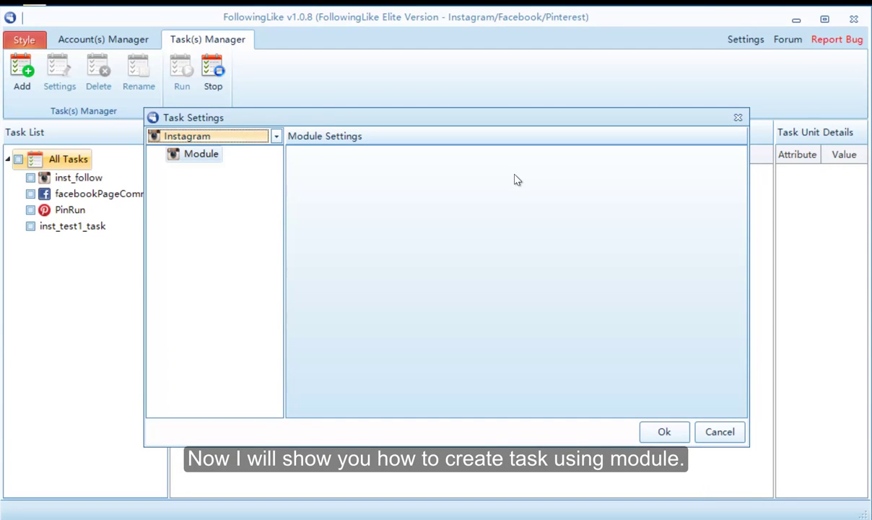
Open the list of modules that can be added to the Instagram task and look through its entries.
key(Tab)
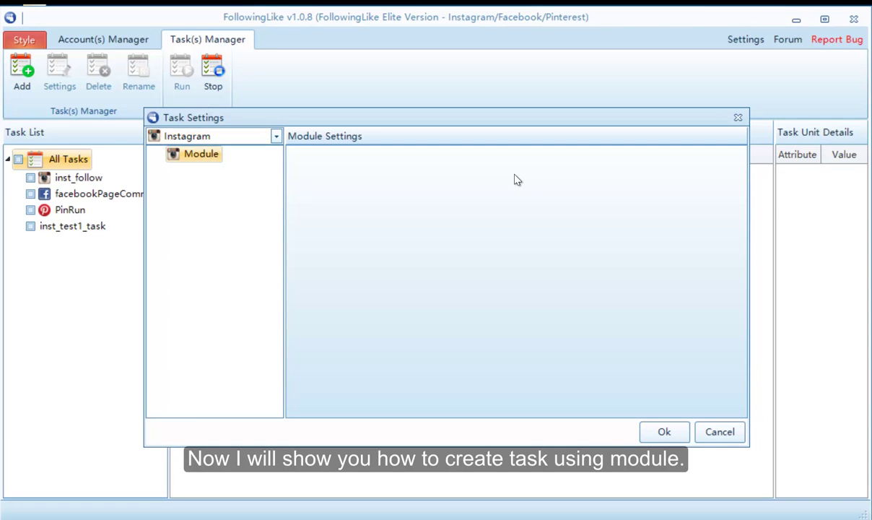
key(shift+F10)
key(Right)
key(Down)
key(Down)
key(Down)
key(Down)
key(Down)
key(Down)
key(Down)
key(Down)
key(Down)
key(Down)
key(Down)
key(Down)
key(Down)
key(Down)
key(Down)
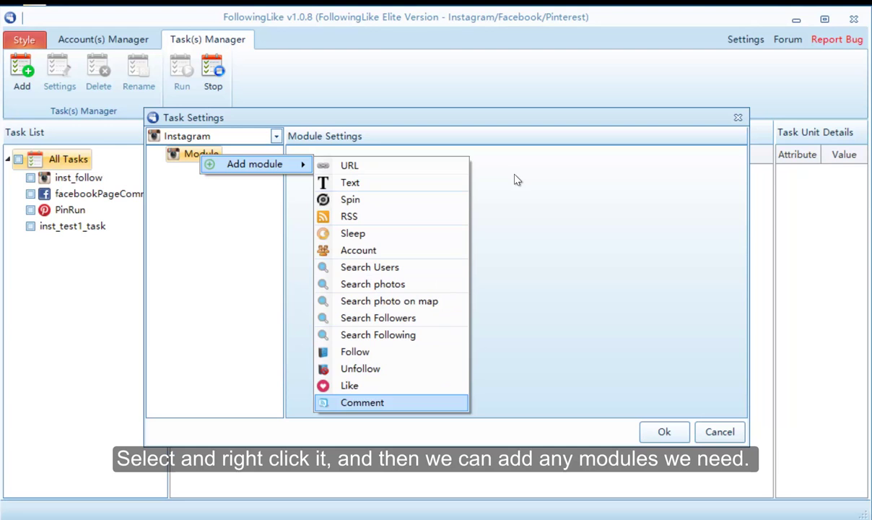
key(Down)
key(Down)
key(Down)
key(Down)
key(Down)
key(Down)
key(Down)
key(Down)
key(Down)
key(Down)
key(Down)
key(Down)
key(Down)
key(Down)
key(Up)
key(Up)
key(Up)
key(Up)
key(Up)
key(Up)
key(Up)
key(Up)
key(Up)
key(Up)
key(Up)
key(Up)
key(Up)
key(Down)
key(Down)
key(Down)
key(Down)
key(Down)
key(Down)
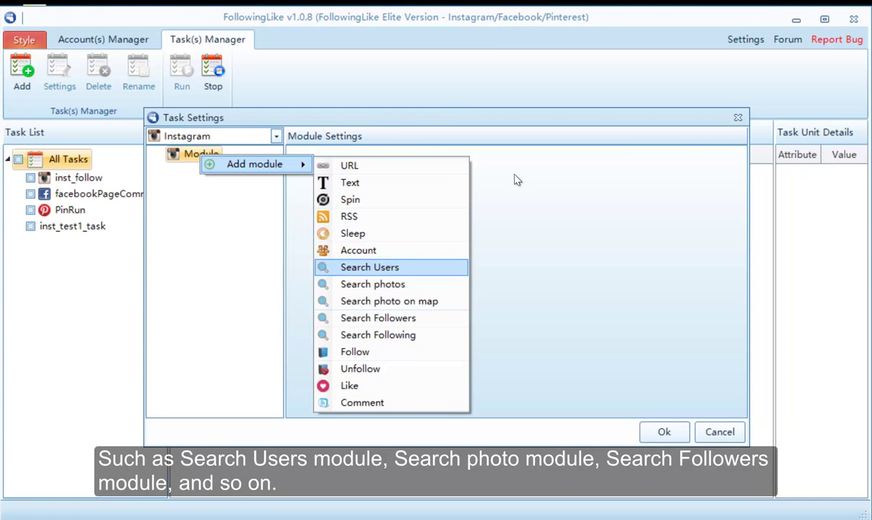
key(Down)
key(Down)
key(Down)
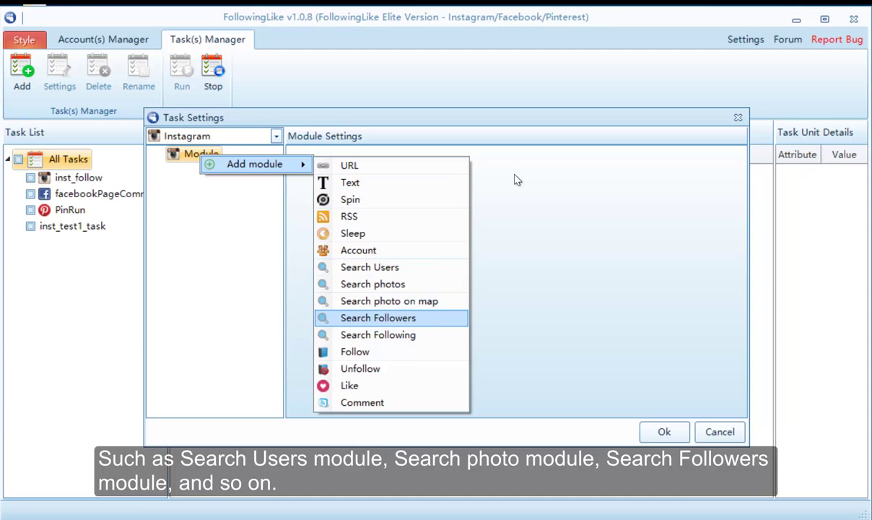
key(Down)
key(Down)
key(Down)
key(Down)
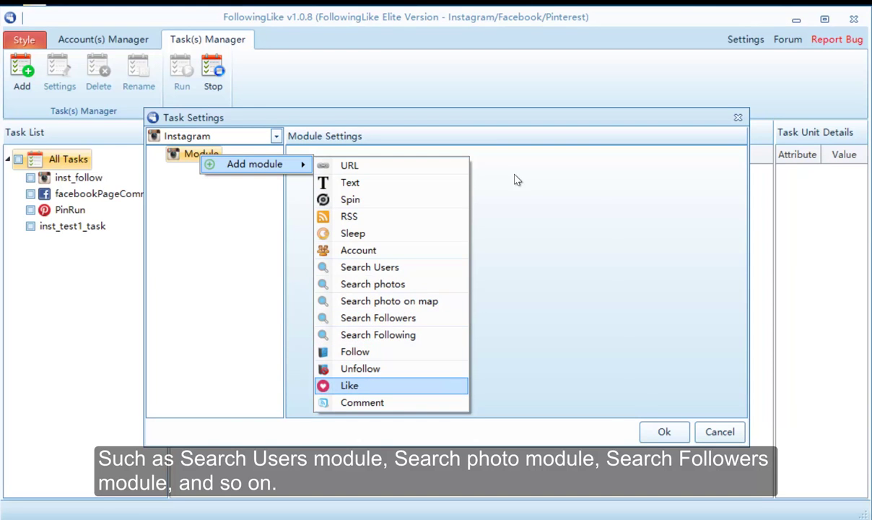
key(Up)
key(Up)
key(Up)
key(Up)
key(Up)
key(Up)
key(Up)
key(Up)
key(Up)
key(Up)
key(Up)
key(Up)
key(Up)
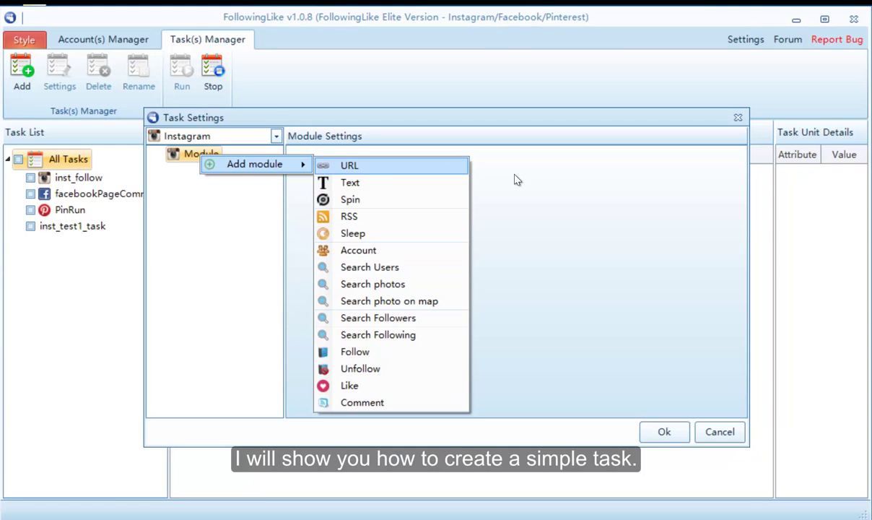
Add an Account module to the task and tick the test1 category with its account.
key(Down)
key(Down)
key(Down)
key(Down)
key(Down)
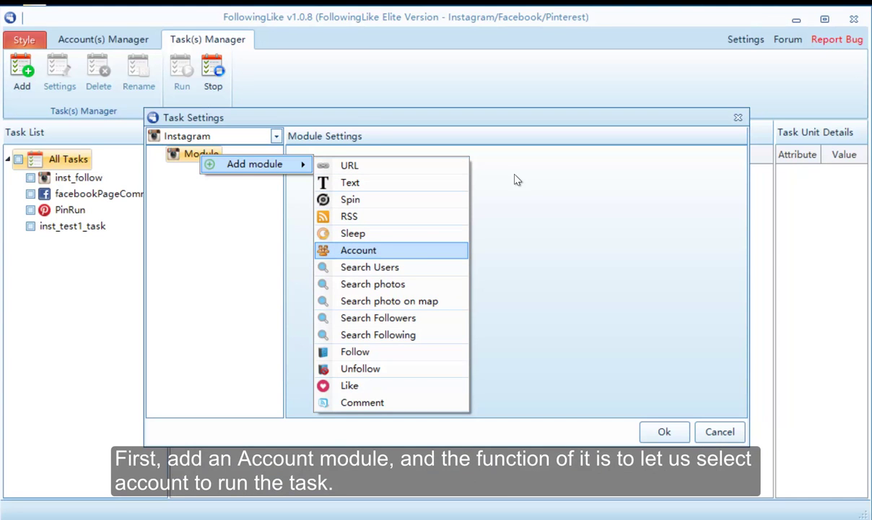
key(Return)
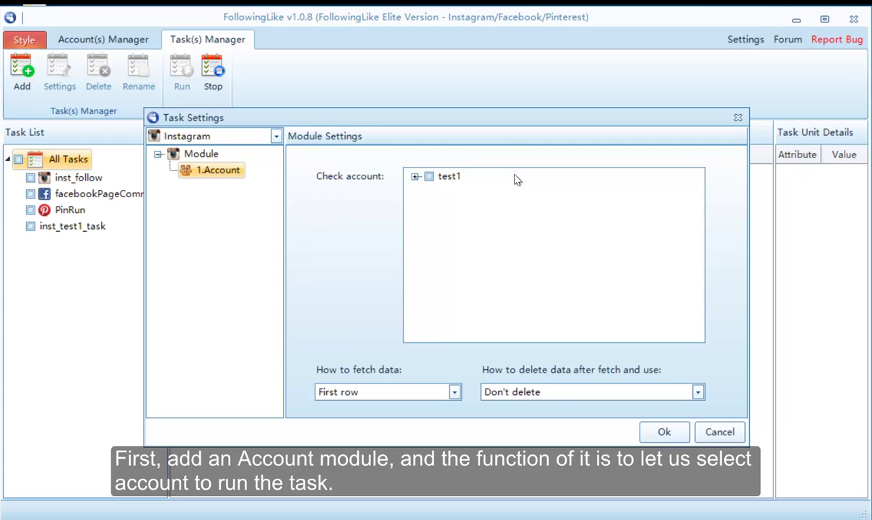
double_click(514, 174)
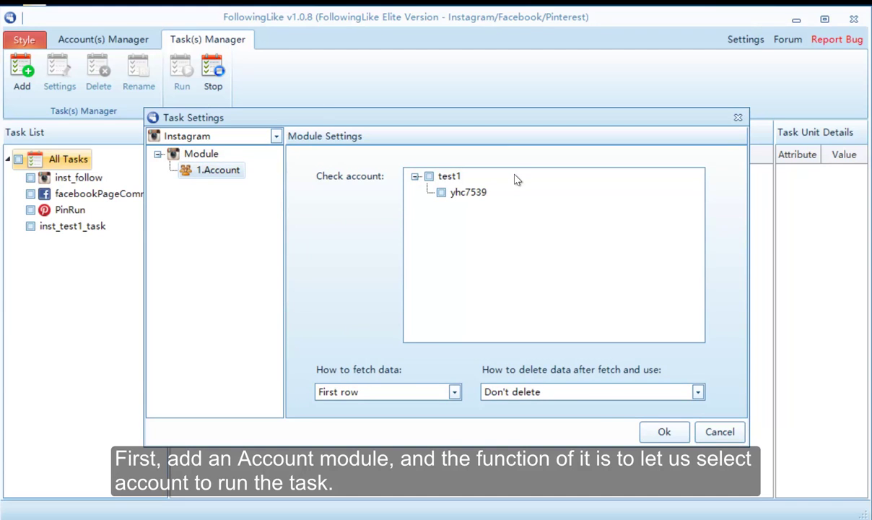
key(space)
Look through the Account module's options for fetching data and choose First row.
key(Tab)
key(alt+Down)
key(Down)
key(Up)
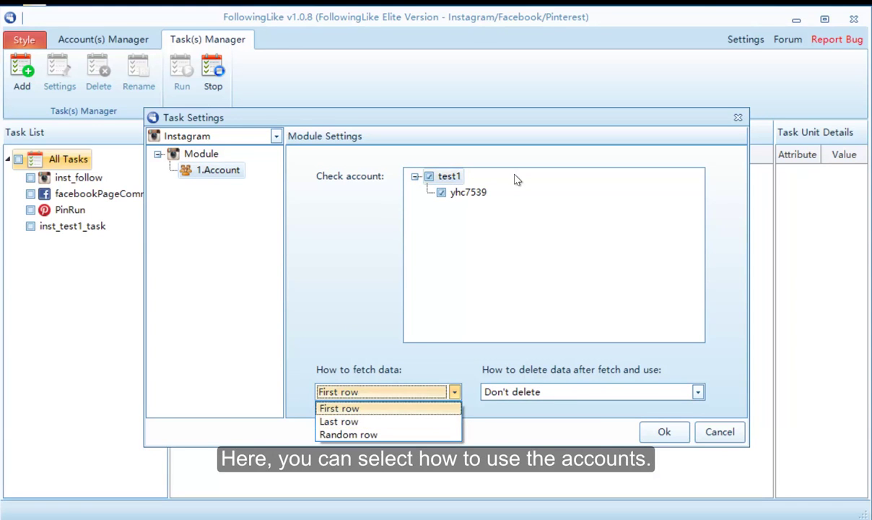
key(Return)
key(alt+Down)
key(Down)
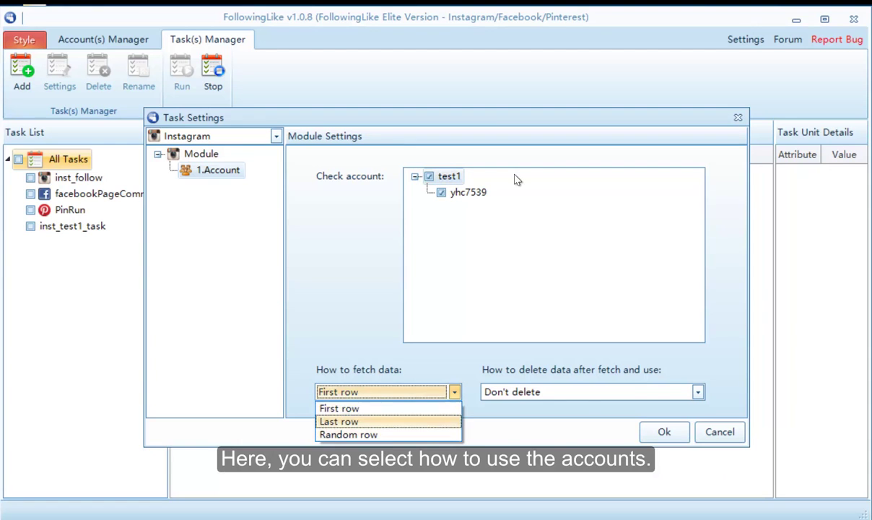
key(Up)
key(Down)
key(Down)
key(Up)
key(Down)
key(Up)
key(Up)
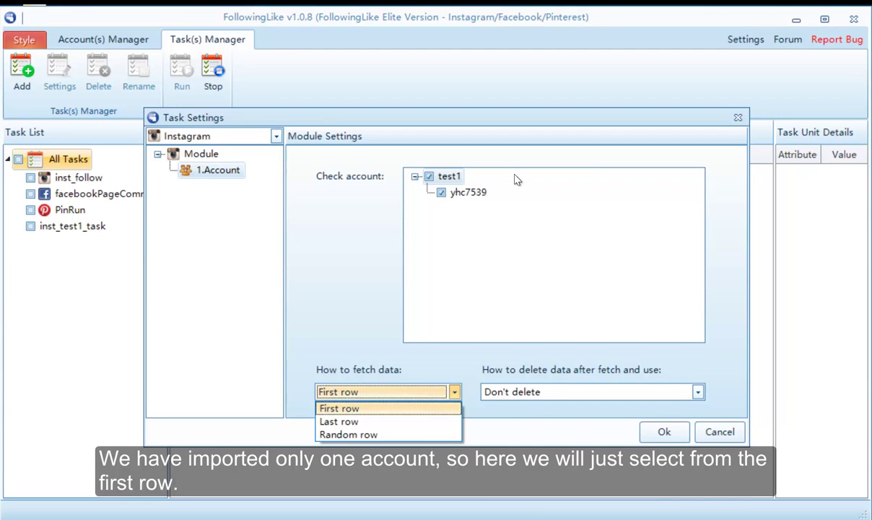
key(Return)
Look through the Account module's options for deleting data after fetch and use, and choose Don't delete.
key(Tab)
key(alt+Down)
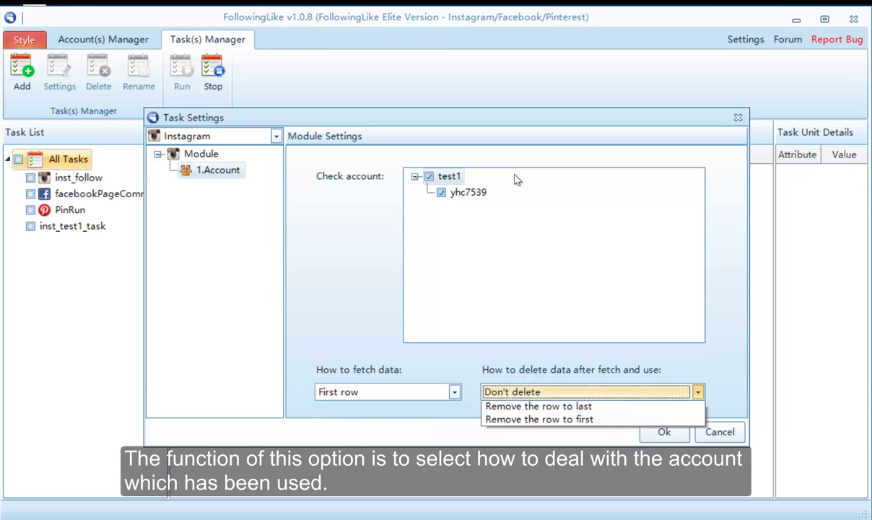
key(Down)
key(Up)
key(Return)
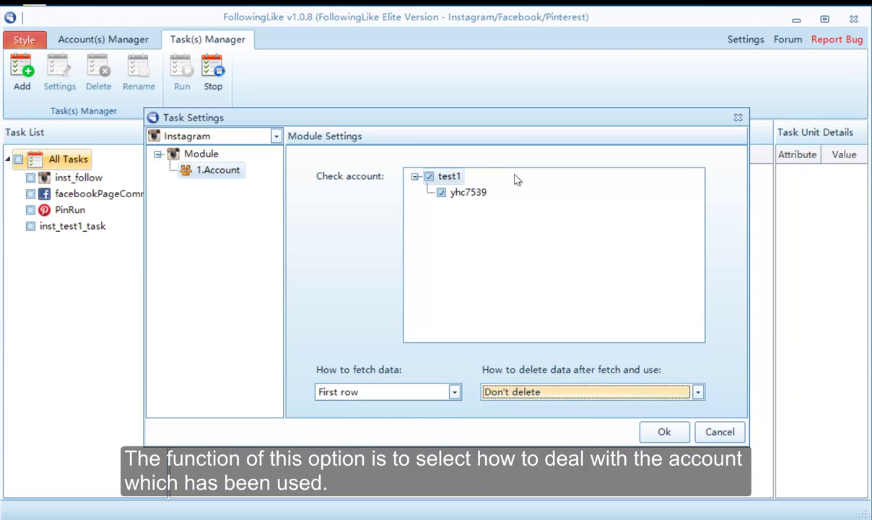
key(alt+Down)
key(Down)
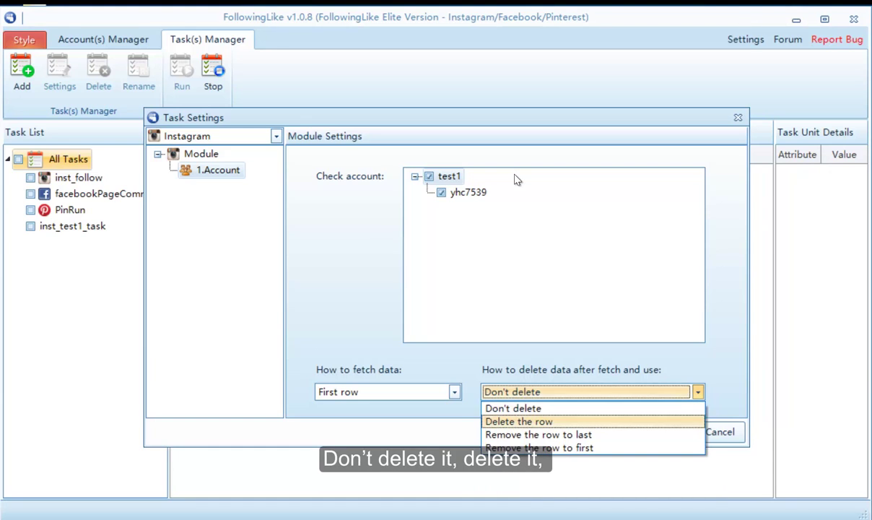
key(Down)
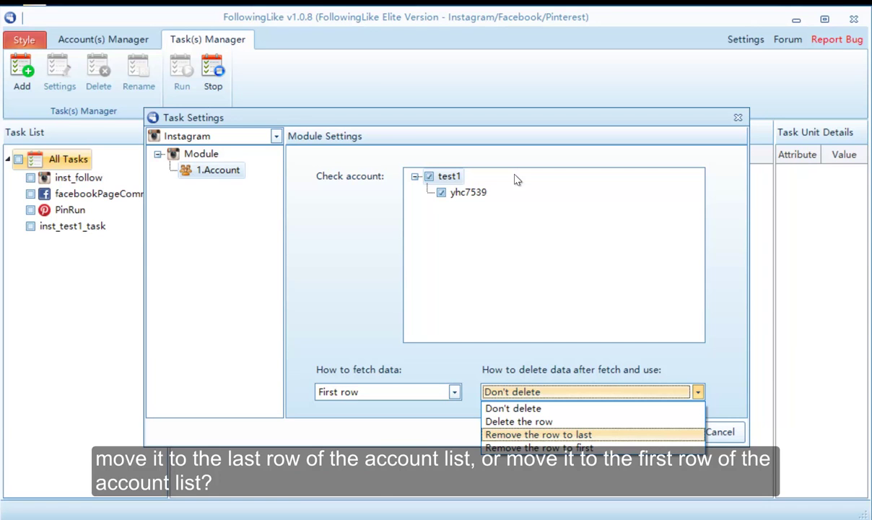
key(Up)
key(Up)
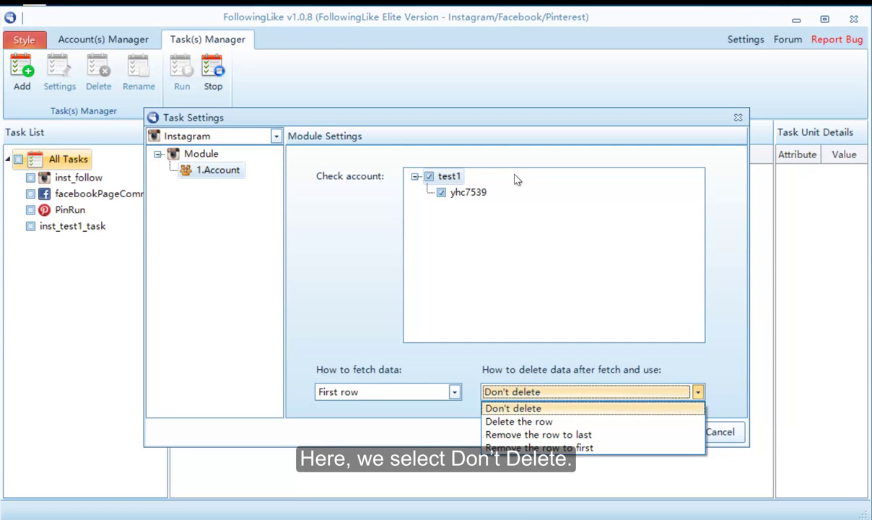
key(Return)
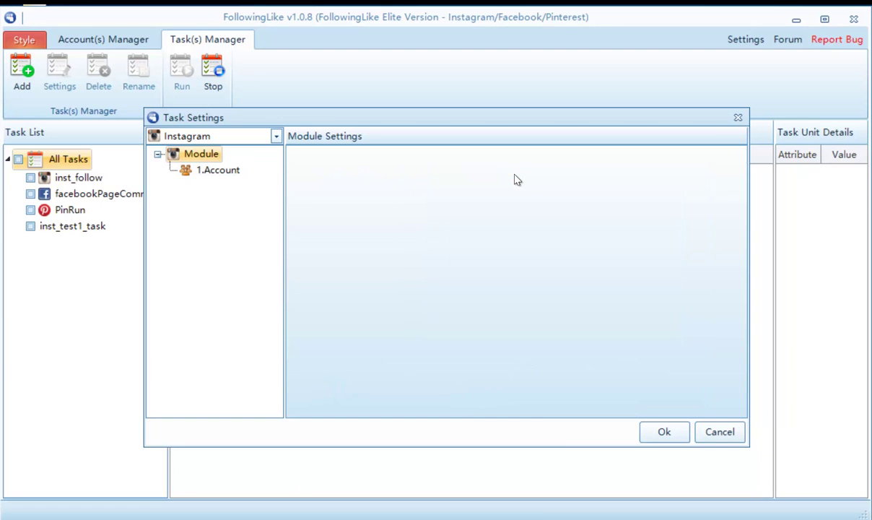
Add a Search Users module to the Instagram task.
key(Menu)
key(Down)
key(Right)
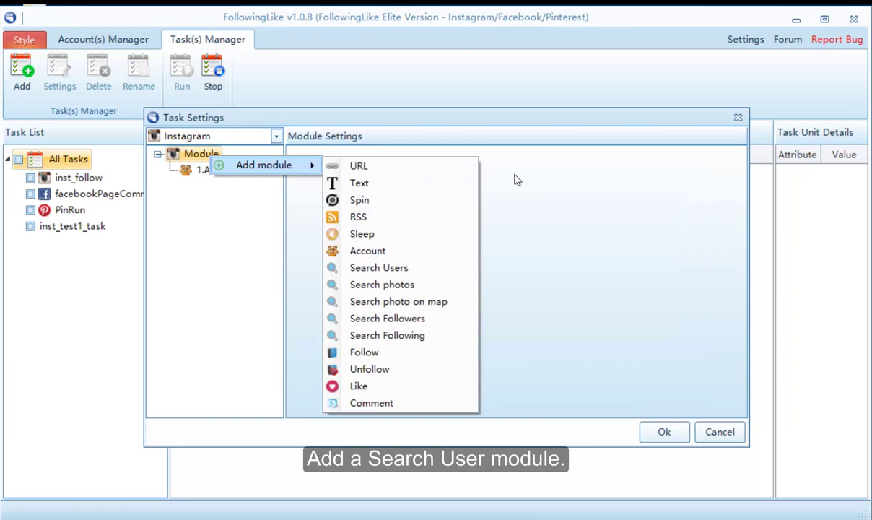
key(Down)
key(Down)
key(Down)
key(Down)
key(Down)
key(Down)
key(Down)
key(Down)
key(Down)
key(Down)
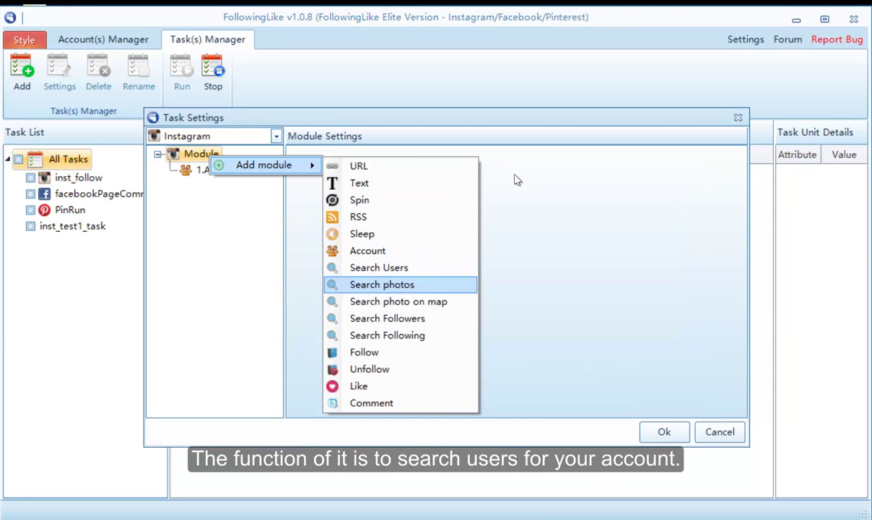
key(Up)
key(Up)
key(Up)
key(Up)
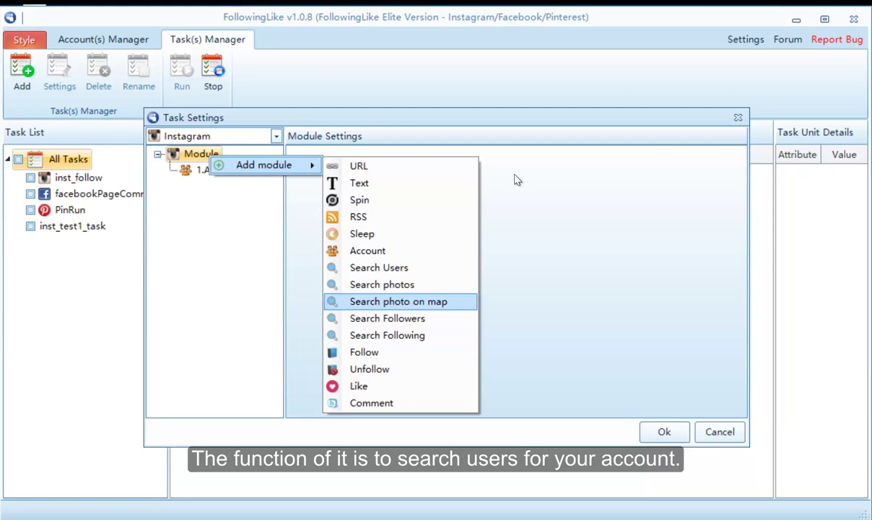
key(Return)
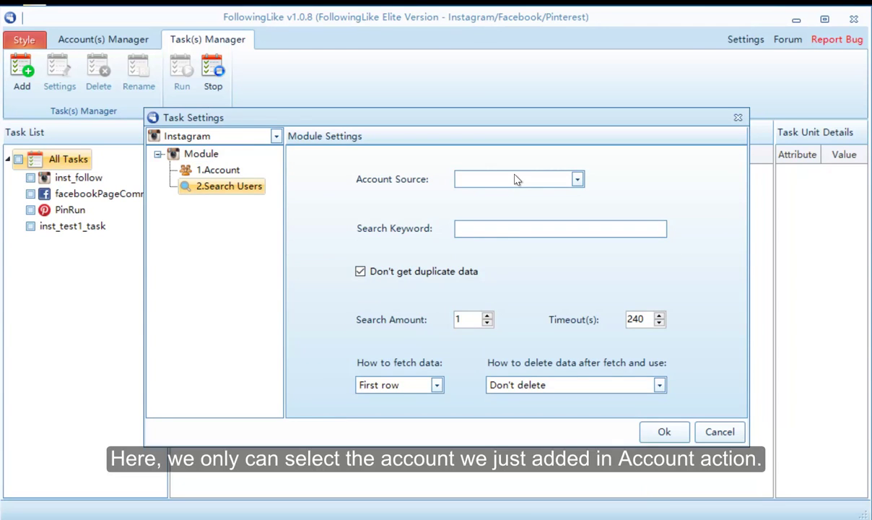
Set the Search Users module's account source to 1.Account and its search keyword to "nba, basketball, football, game".
click(515, 179)
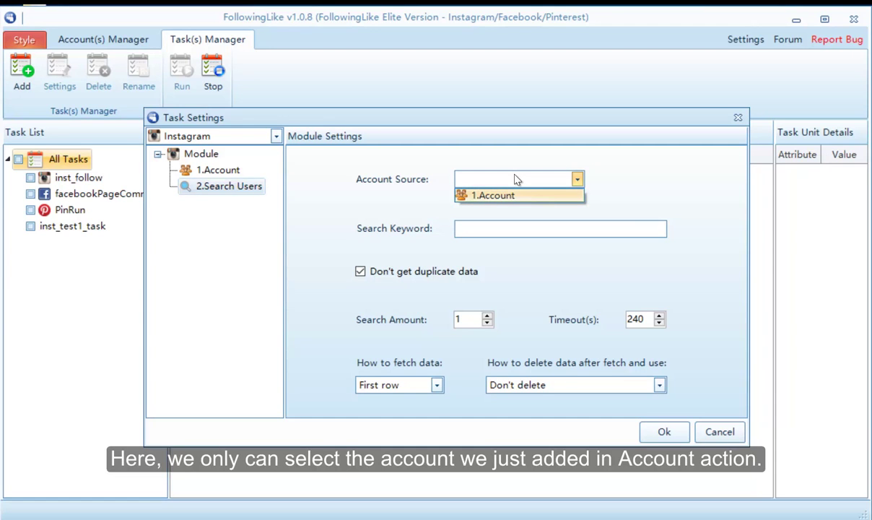
click(506, 195)
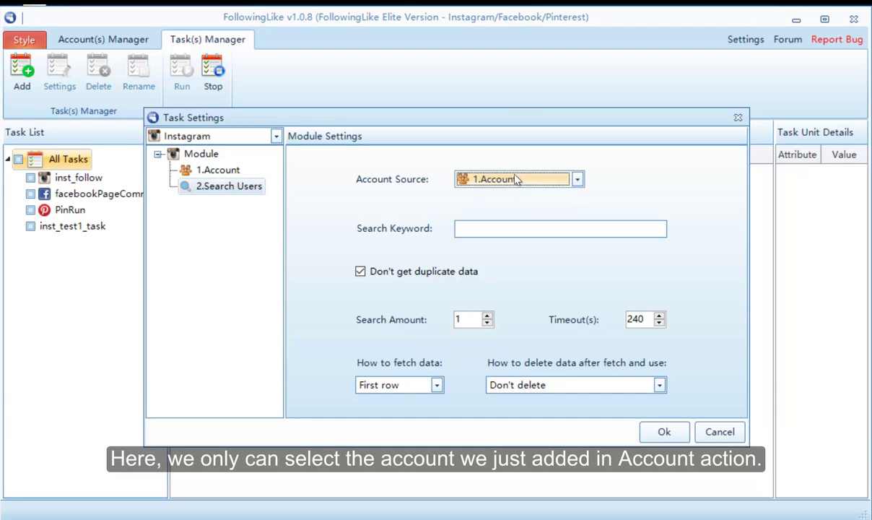
text(nba, b)
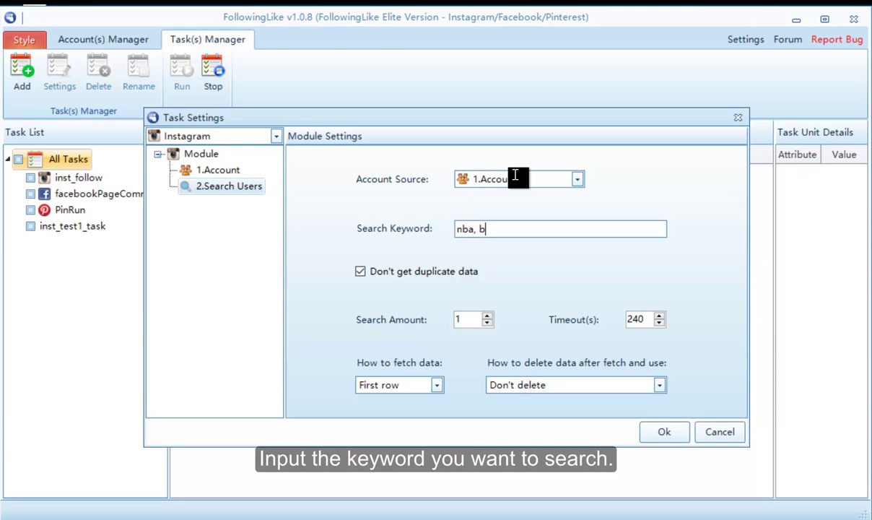
text(asketball)
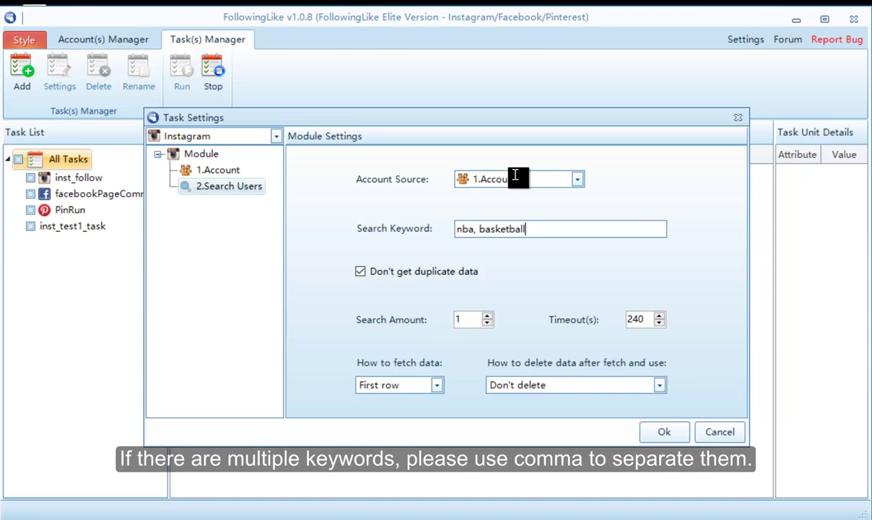
text(, football, game)
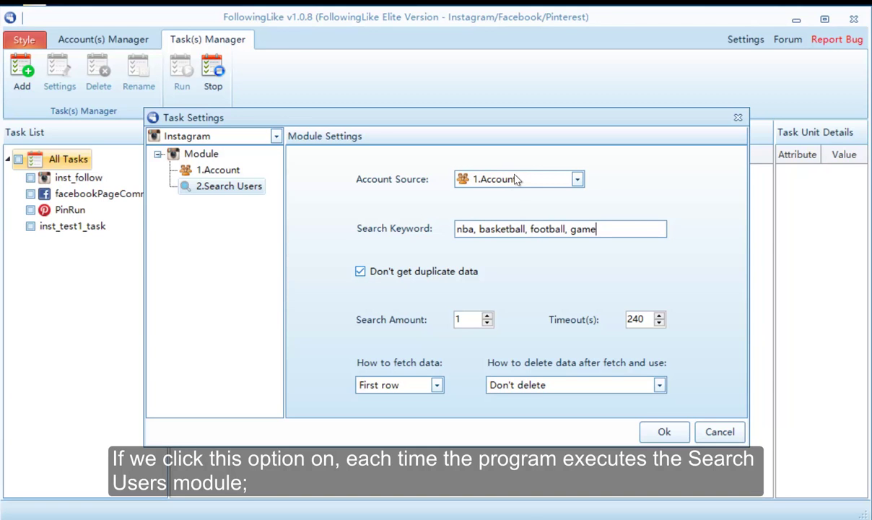
Leave Don't get duplicate data ticked and set the Search Users module's search amount to 5.
key(Tab)
key(space)
key(space)
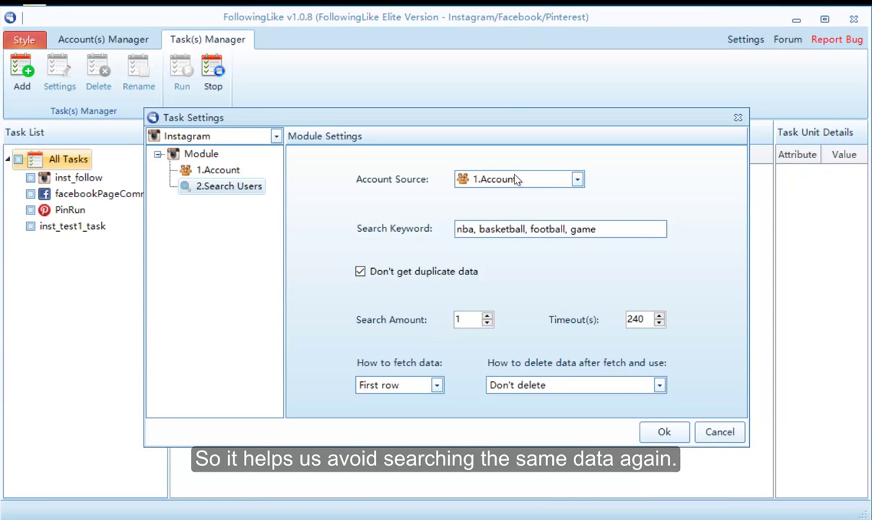
key(Up)
key(Up)
key(Up)
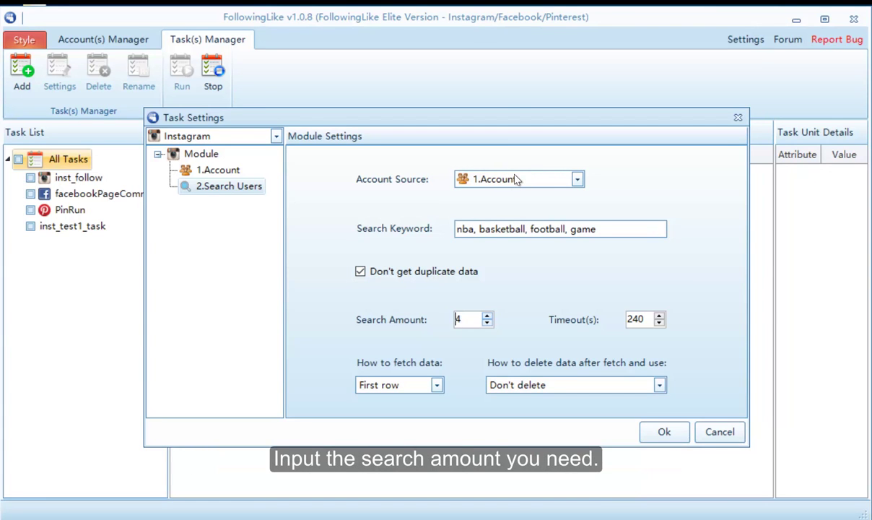
key(Up)
Look through the Search Users module's options for fetching data, leaving First row selected.
key(Tab)
key(Tab)
key(alt+Down)
key(Escape)
key(alt+Down)
key(Down)
key(Down)
key(Escape)
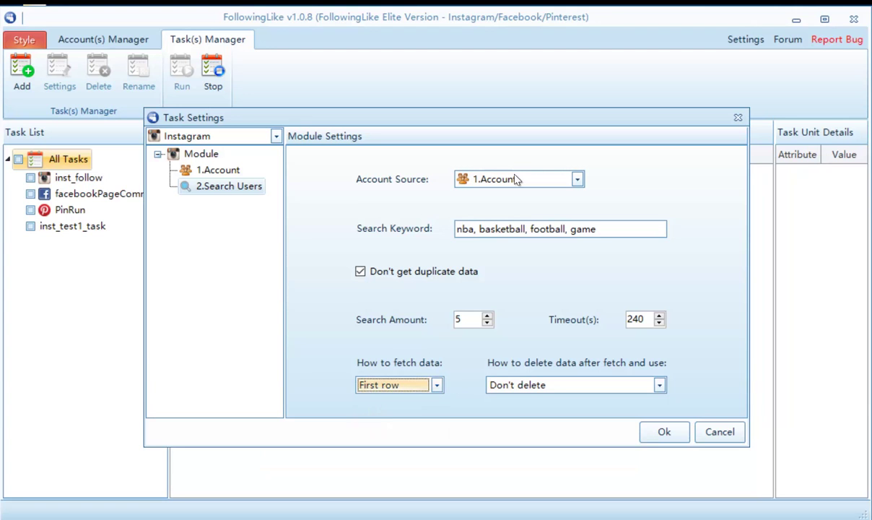
Look through the Search Users module's options for deleting data after fetch and use, and choose Delete the row.
key(Tab)
key(alt+Down)
key(Down)
key(Down)
key(Down)
key(Up)
key(Up)
key(Up)
key(Down)
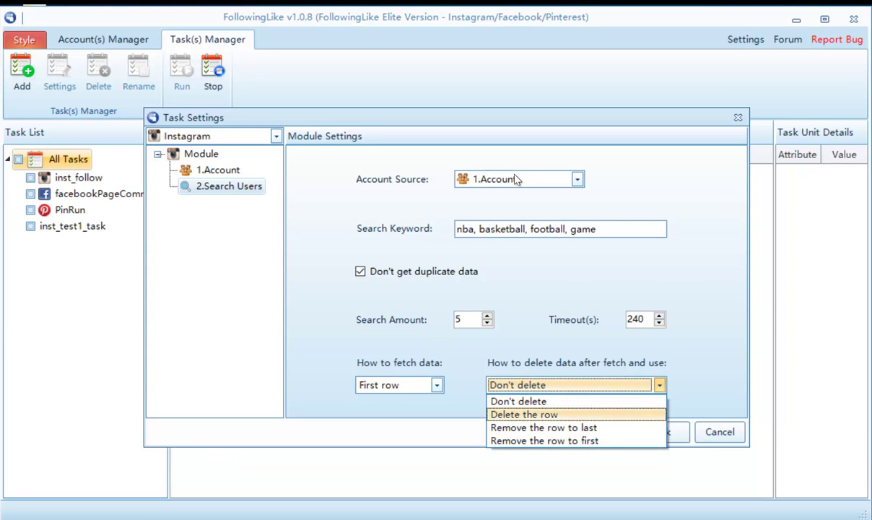
key(Return)
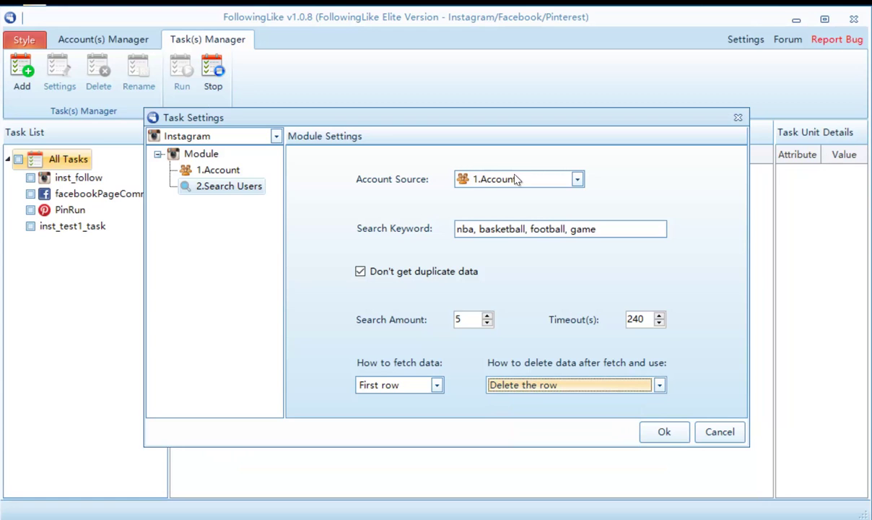
Add a Follow module to the task after the Search Users module.
key(shift+F10)
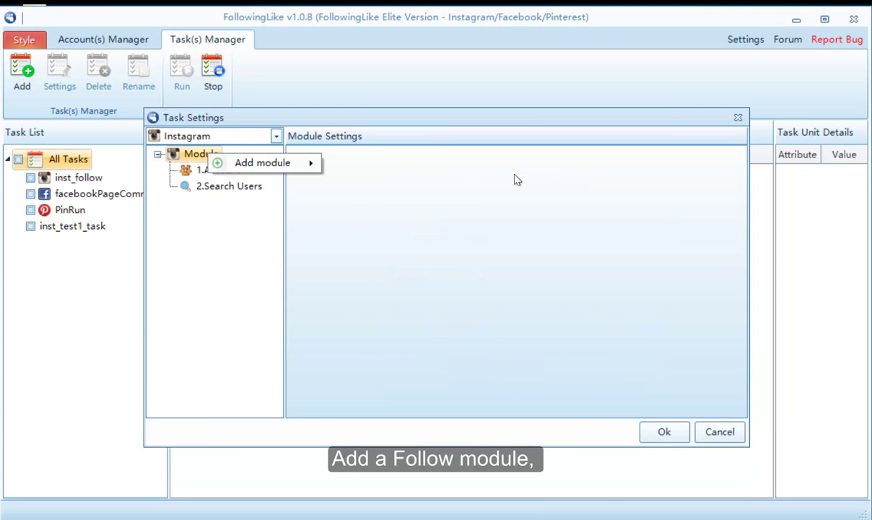
key(Right)
key(Down)
key(Down)
key(Down)
key(Down)
key(Down)
key(Down)
key(Down)
key(Down)
key(Down)
key(Down)
key(Down)
key(Down)
key(Down)
key(Down)
key(Down)
key(Up)
key(Up)
key(Up)
key(Up)
key(Up)
key(Up)
key(Down)
key(Down)
key(Return)
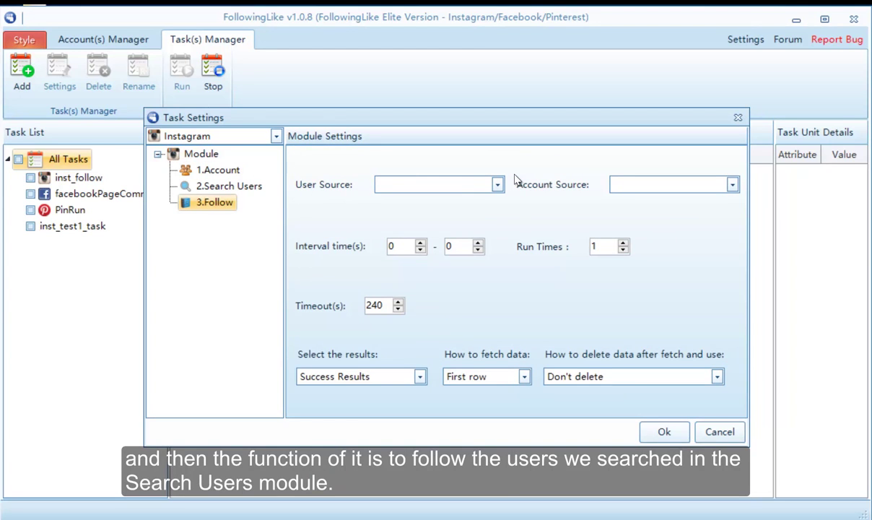
Set the Follow module's user source to 2.Search Users and its account source to 1.Account.
key(Tab)
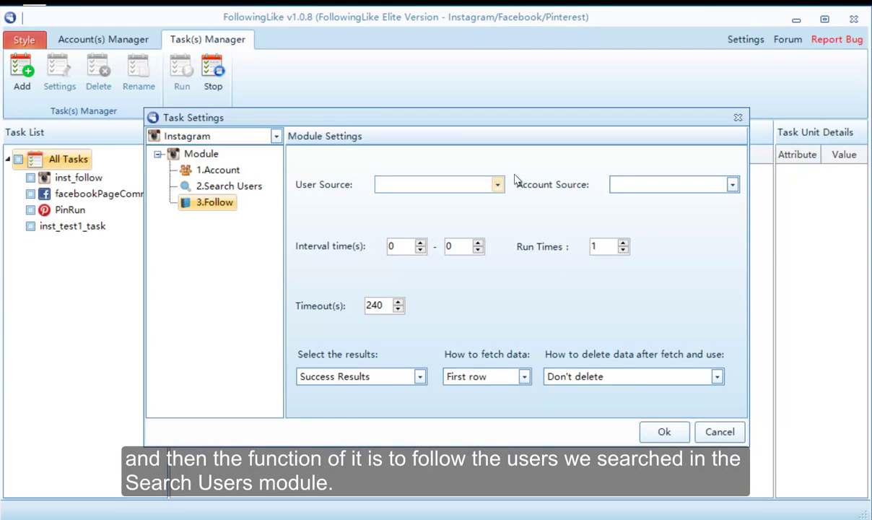
key(alt+Down)
key(Down)
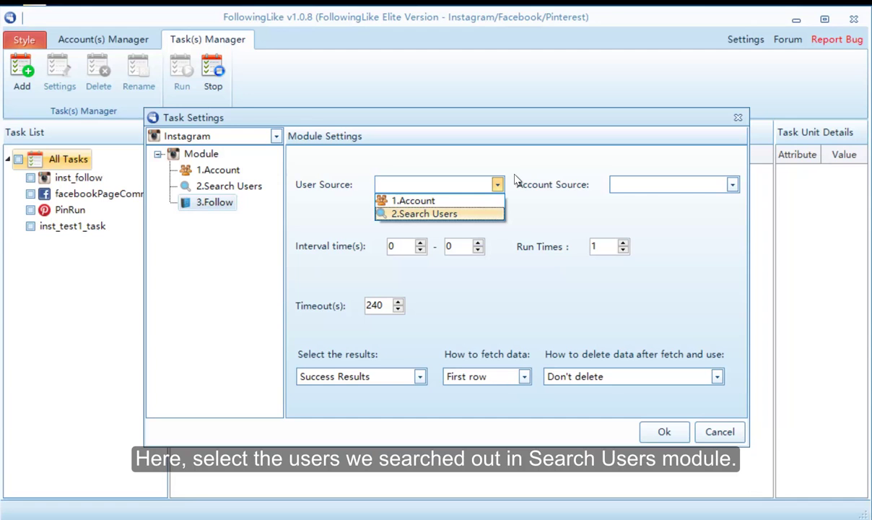
key(Return)
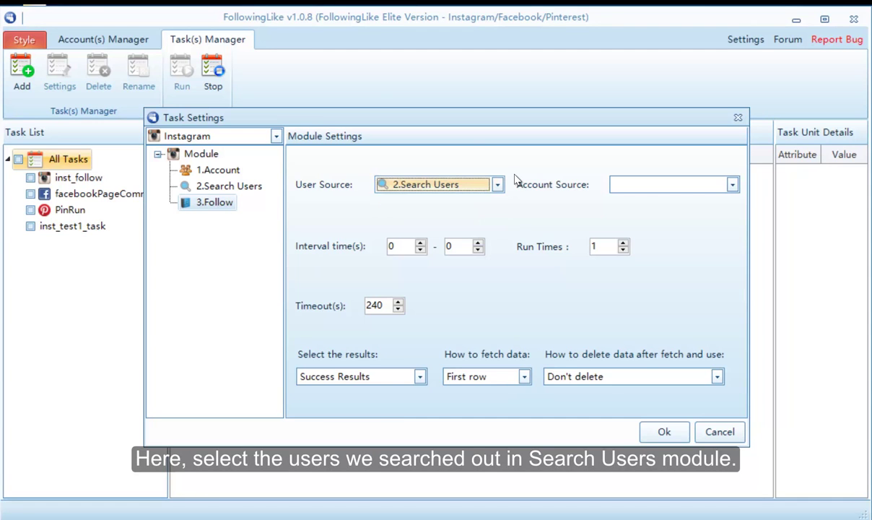
key(Tab)
key(alt+Down)
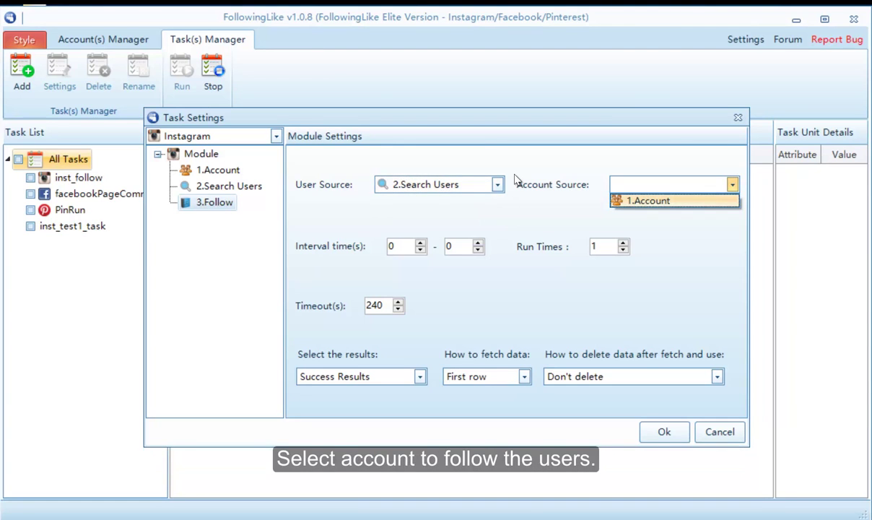
key(Return)
Set the Follow module's interval time to a range of 4 to 7 seconds.
key(Tab)
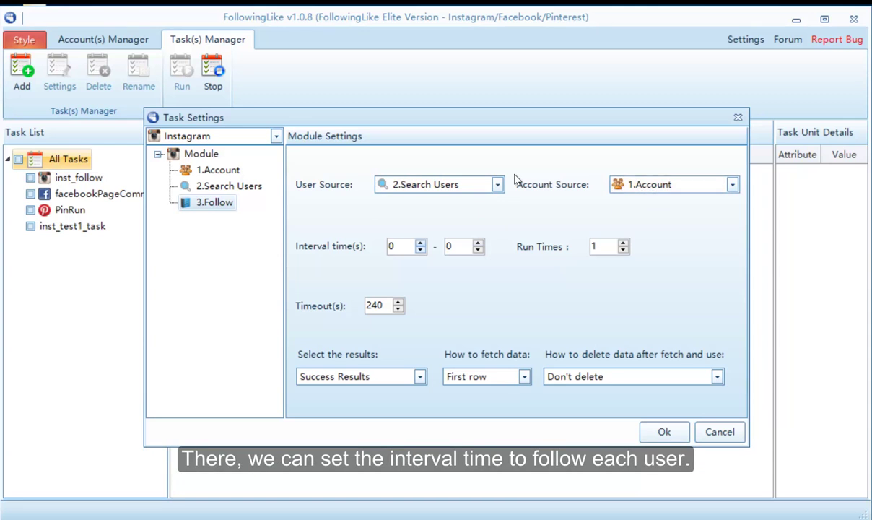
text(3)
key(Tab)
text(6)
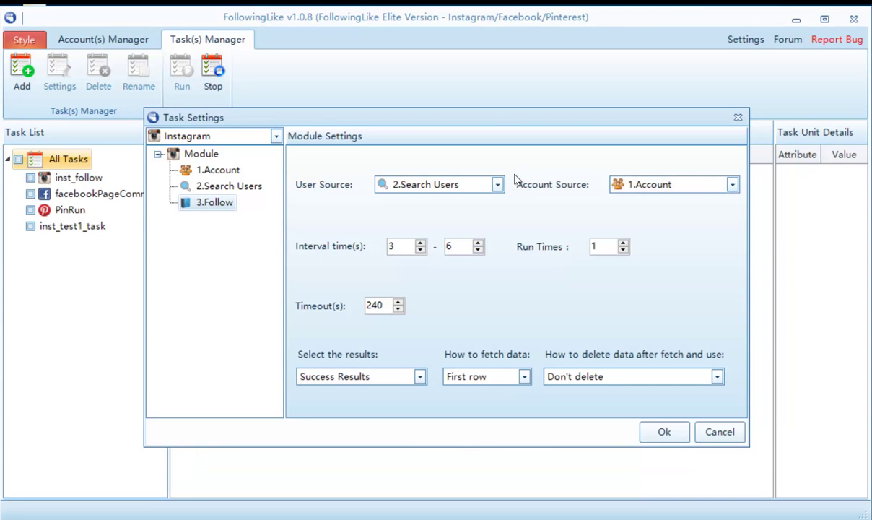
key(shift+Tab)
text(4)
key(Tab)
text(7)
Set the Follow module's run times to 5.
key(Tab)
text(2)
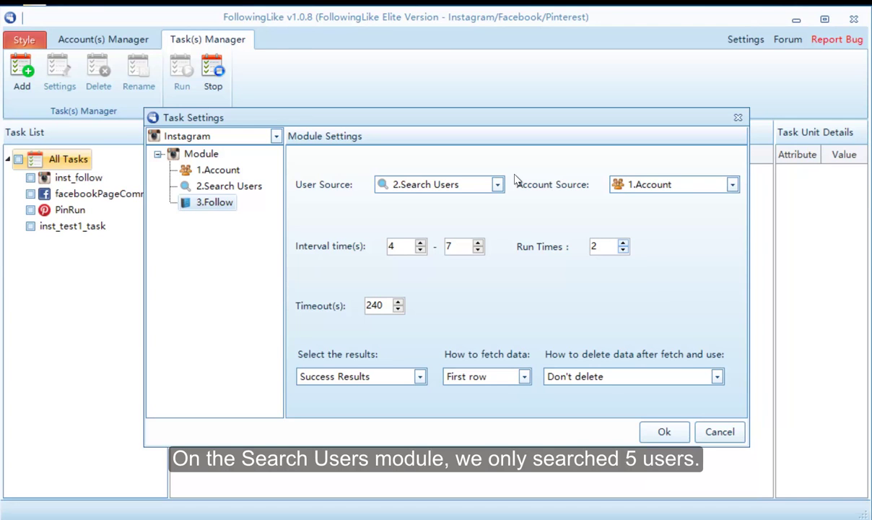
key(BackSpace)
text(5)
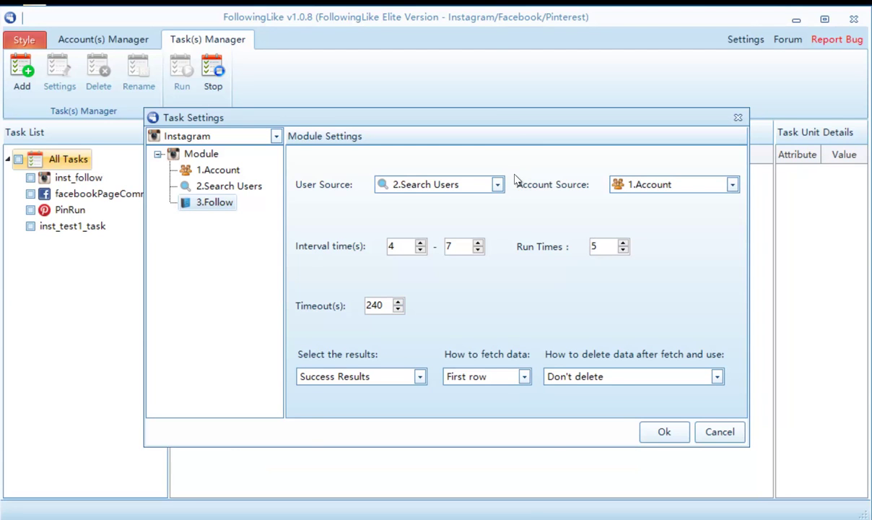
Look at the result options the Follow module can return, leaving Success Results selected.
click(419, 376)
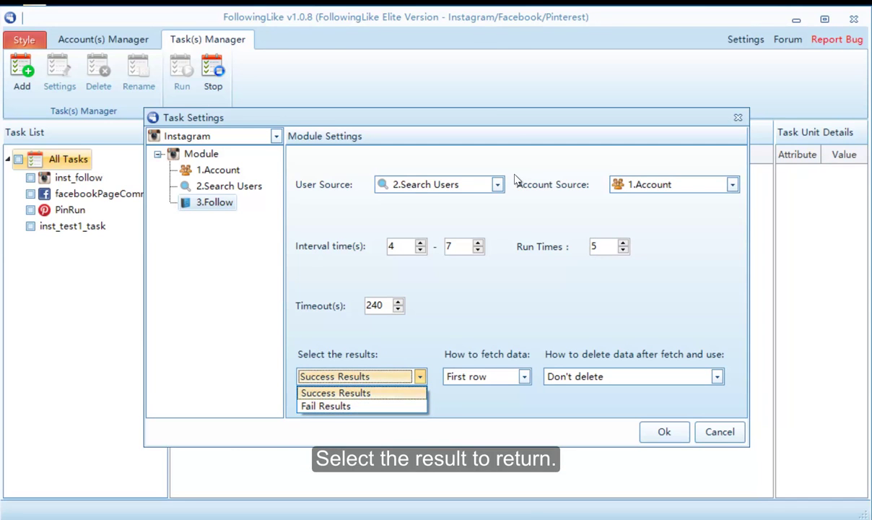
key(Escape)
key(alt+Down)
key(Escape)
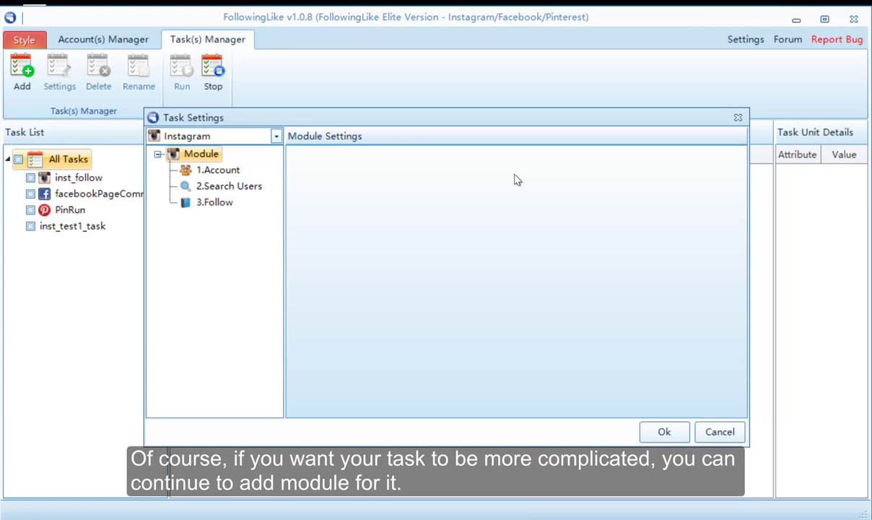
Add a Search photos module to the task after the Follow module.
right_click(205, 154)
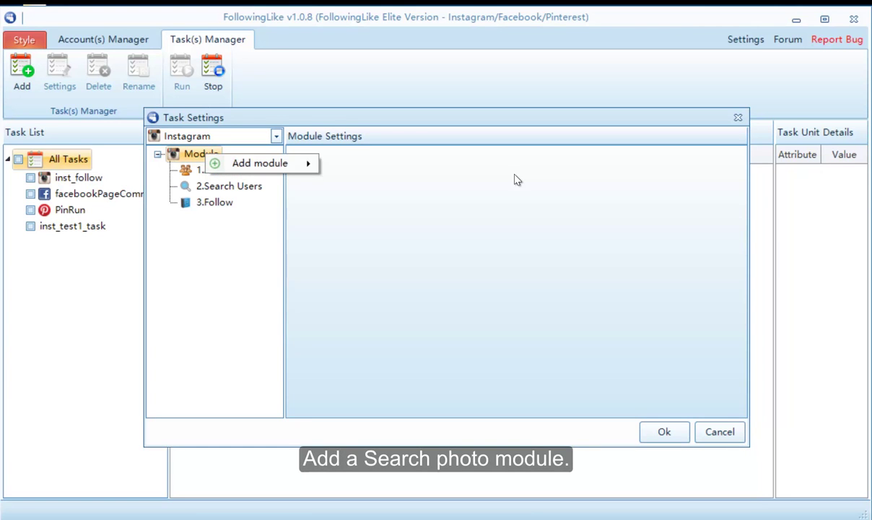
mouse_move(260, 163)
key(Down)
key(Down)
key(Down)
key(Down)
key(Down)
key(Down)
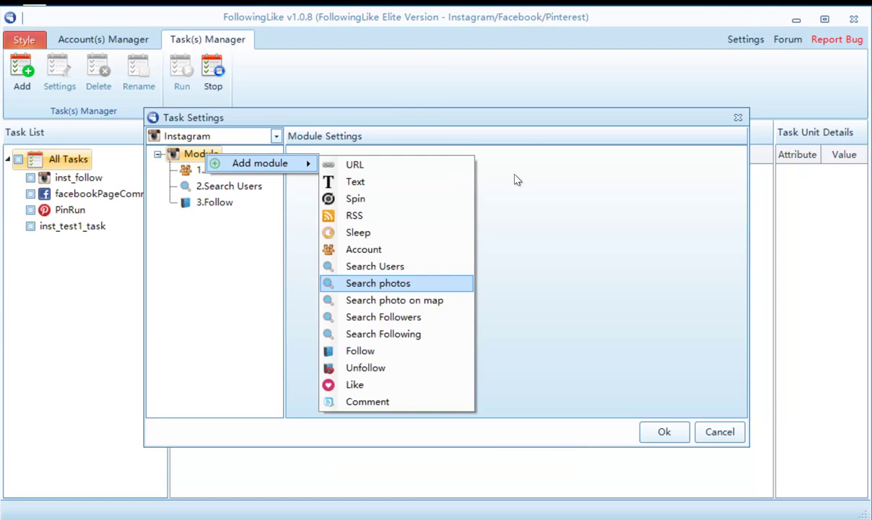
key(Return)
Set the Search photos module's account source to 1.Account and its search keyword to "game, football".
click(515, 175)
click(515, 189)
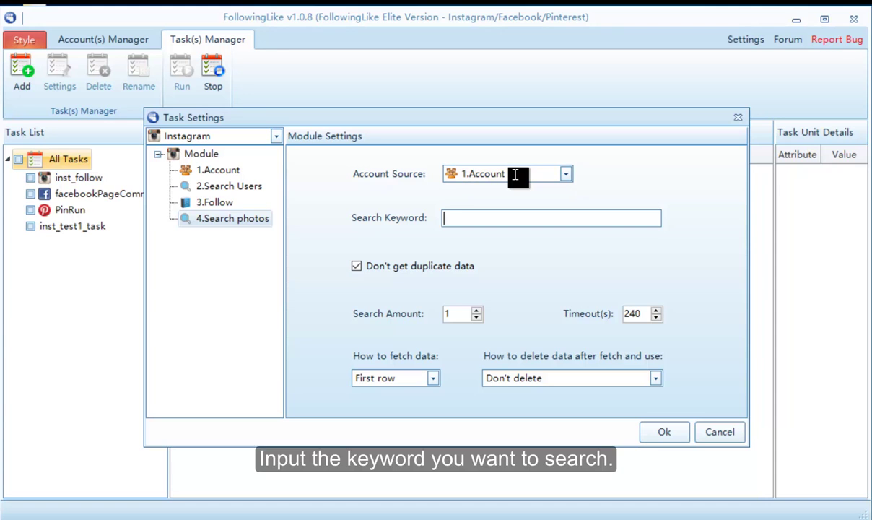
text(game, )
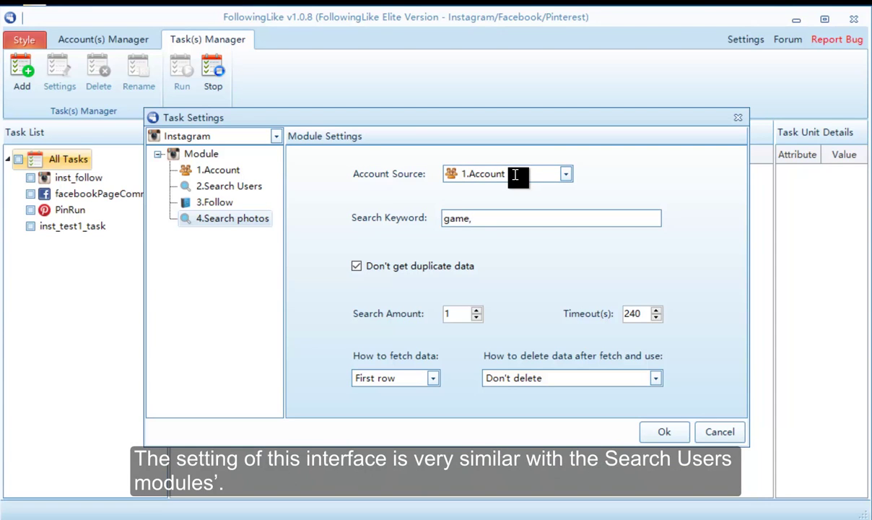
text(football)
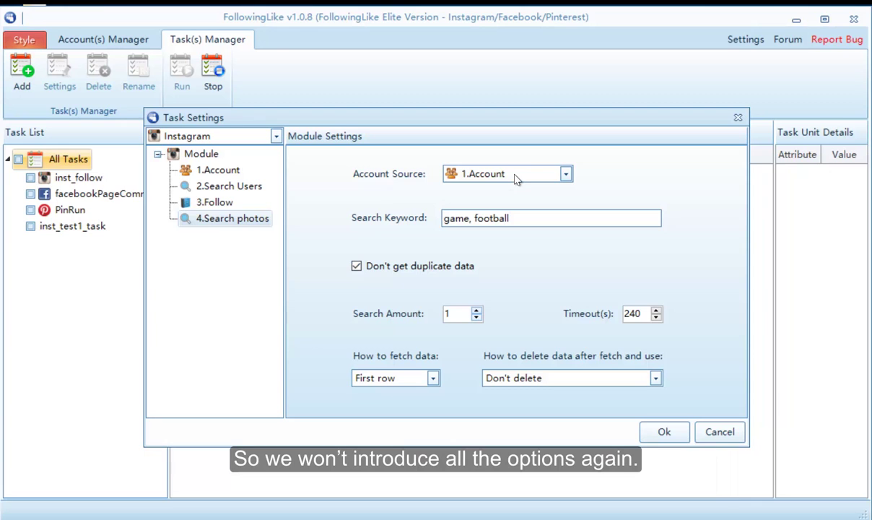
Set the Search photos module's search amount to 3 and choose First row for fetching data.
key(Tab)
key(Up)
key(Up)
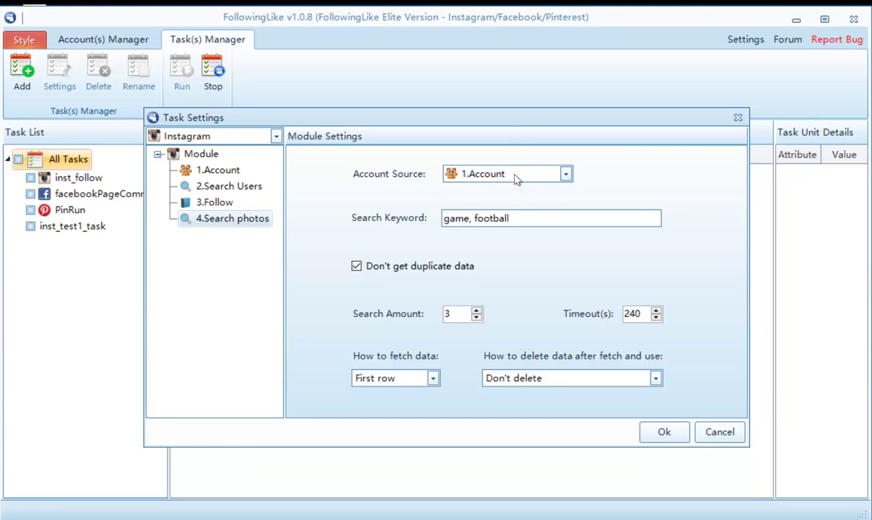
key(Tab)
key(alt+Down)
key(Return)
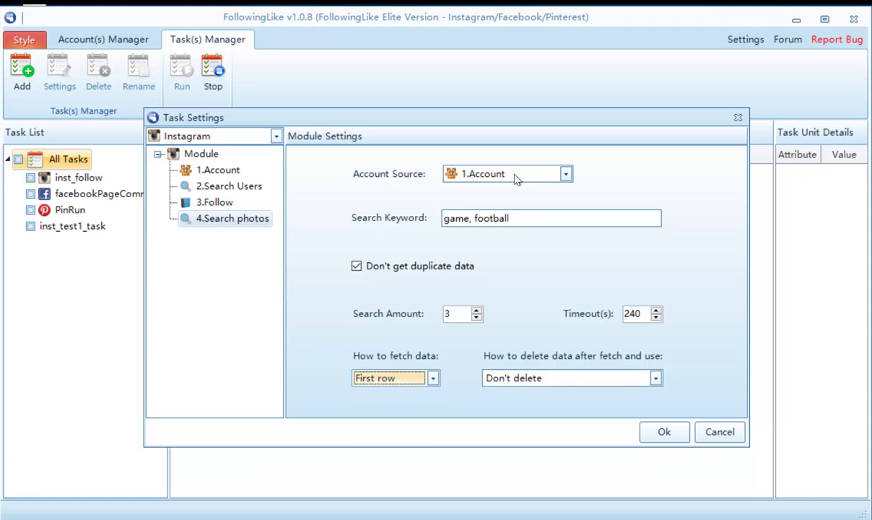
Set the Search photos module to Delete the row after fetch and use.
key(Tab)
key(alt+Down)
key(Escape)
key(Down)
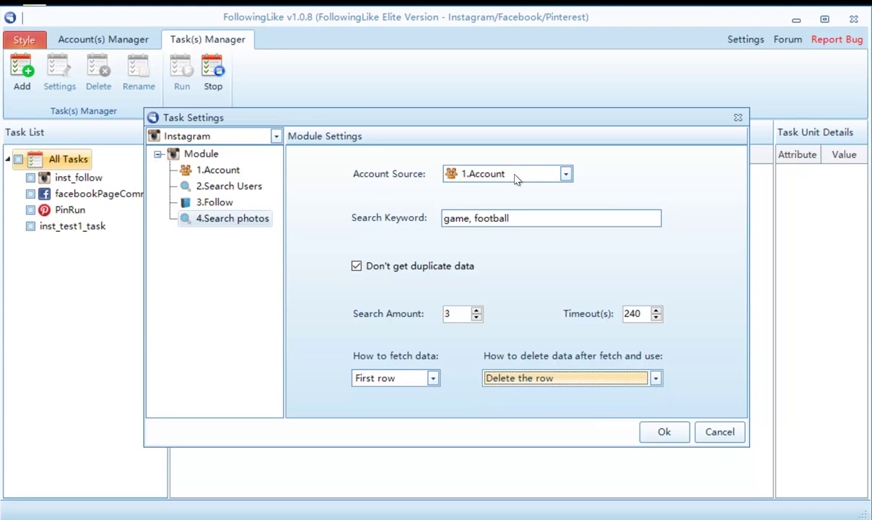
Add a Like module to the task after the Search photos module.
right_click(208, 156)
mouse_move(262, 165)
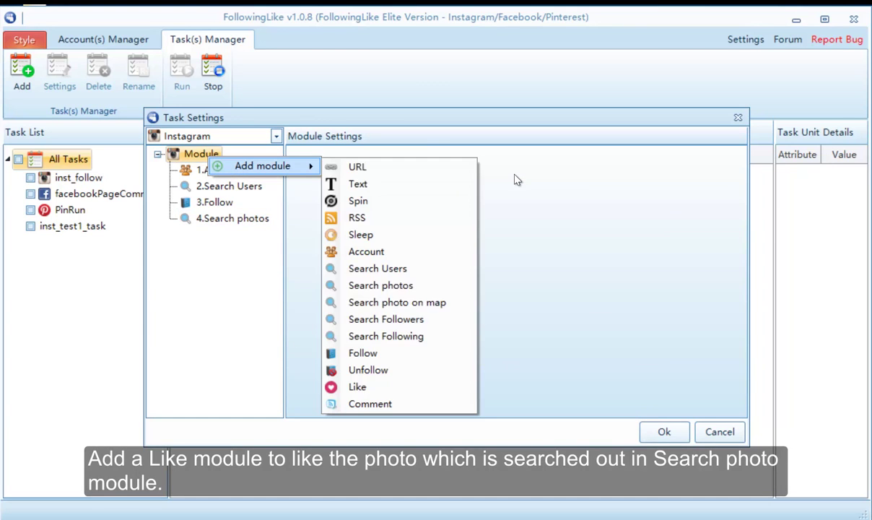
key(Return)
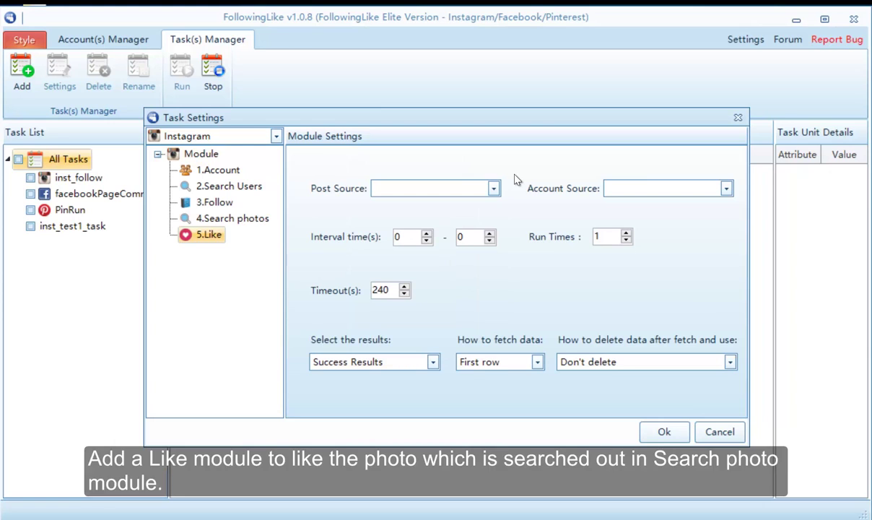
Set the Like module's post source to 4.Search photos and its account source to 1.Account.
click(494, 188)
key(Down)
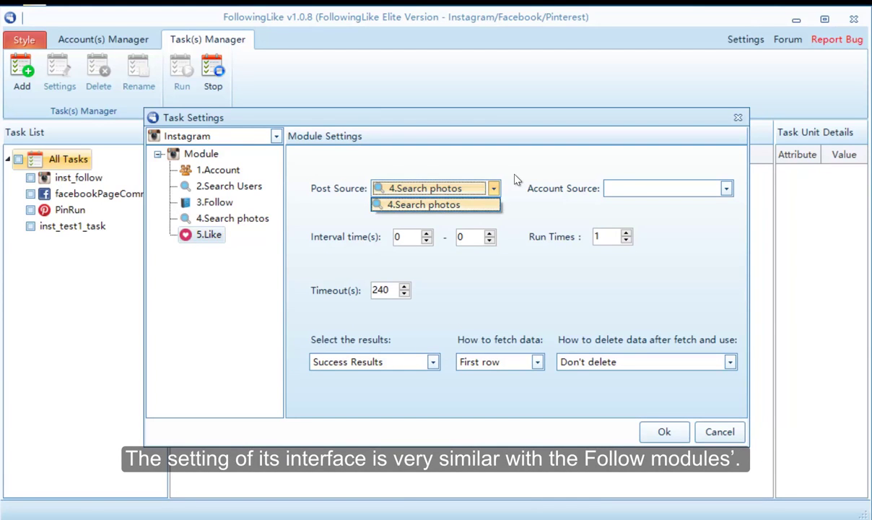
key(Return)
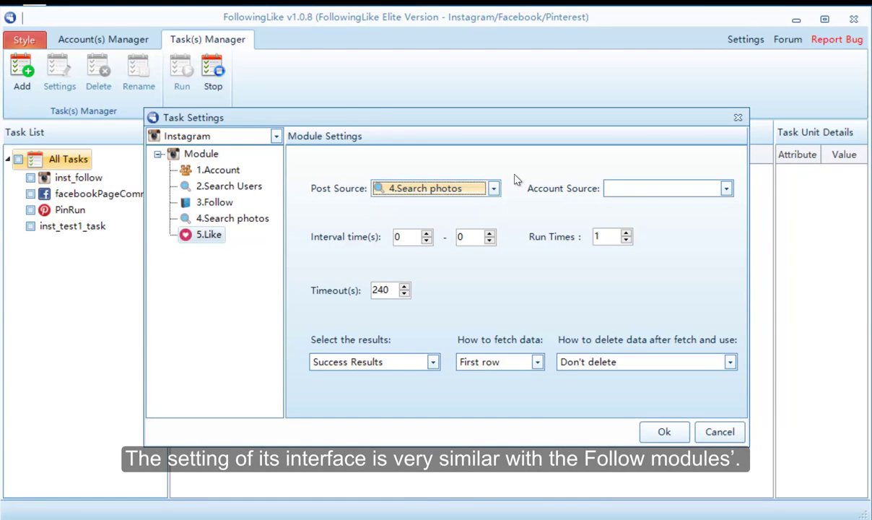
key(Tab)
key(alt+Down)
key(Down)
key(Return)
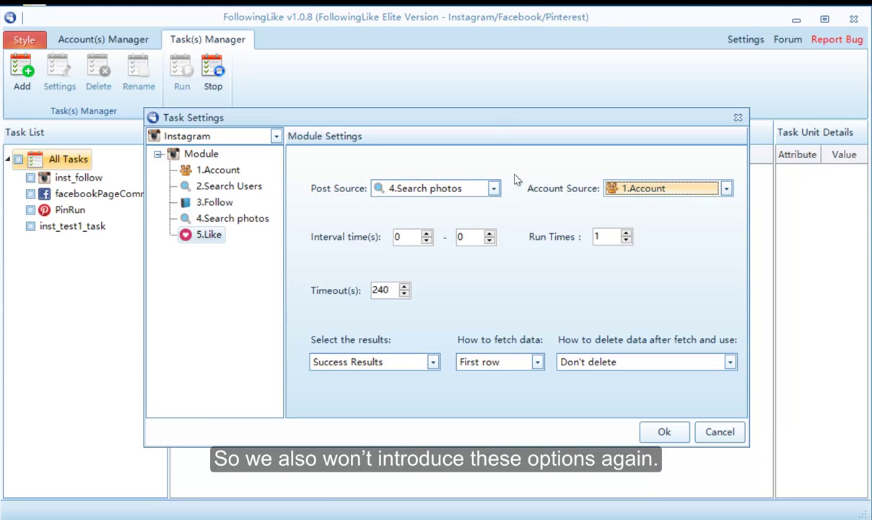
Set the Like module's interval time to 4-7 seconds and its run times to 3.
key(Tab)
text(5)
key(Tab)
text(3)
key(Up)
key(Up)
key(Up)
key(Up)
key(shift+Tab)
key(Down)
key(Tab)
key(Tab)
key(Up)
key(Up)
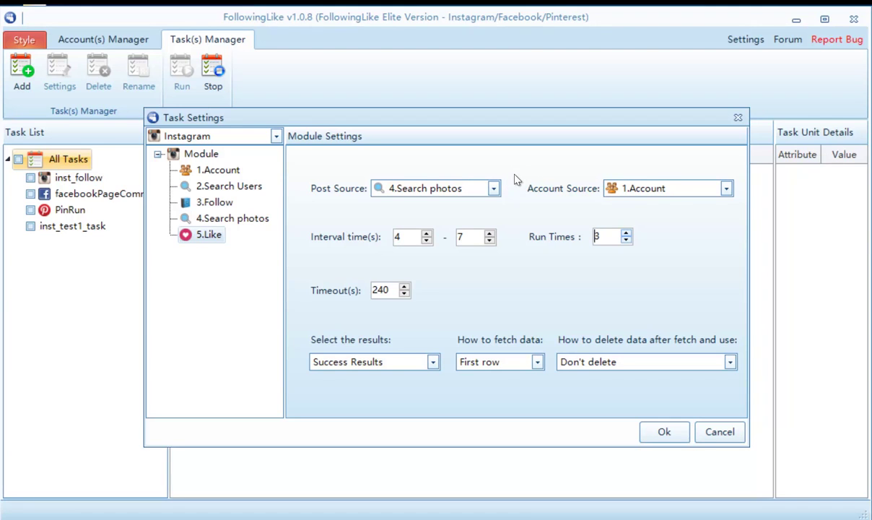
Choose Success Results as the Like module's results and First row for fetching data.
key(Tab)
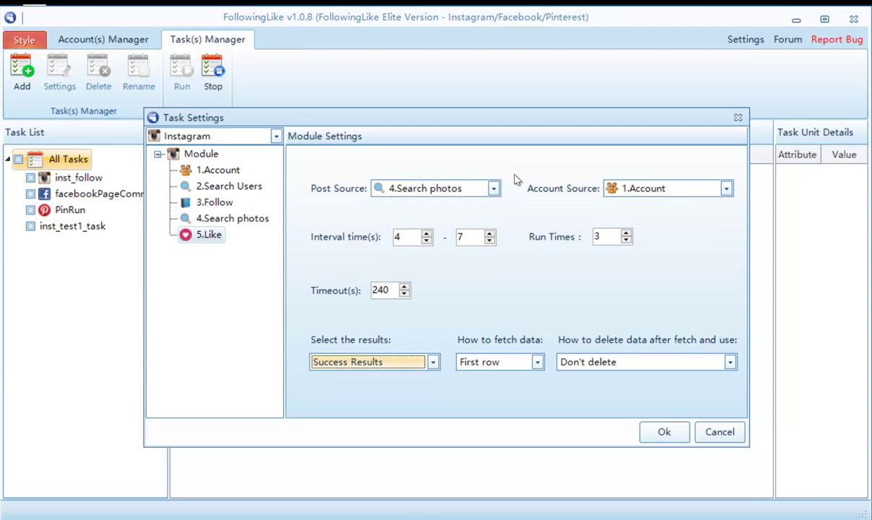
key(alt+Down)
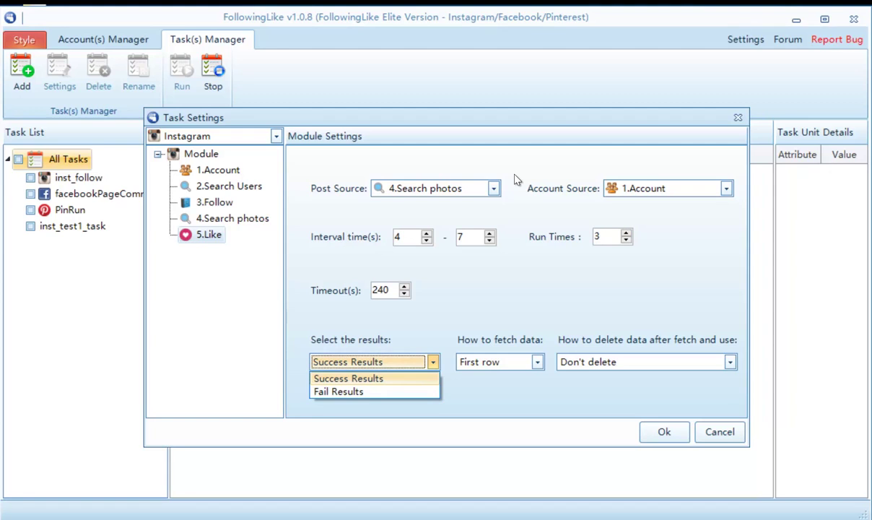
key(Escape)
key(alt+Down)
key(Down)
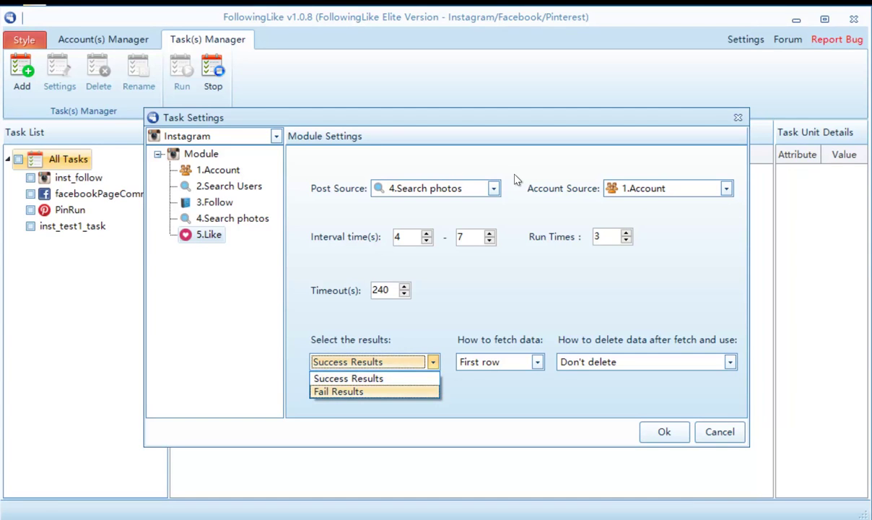
key(Up)
key(Return)
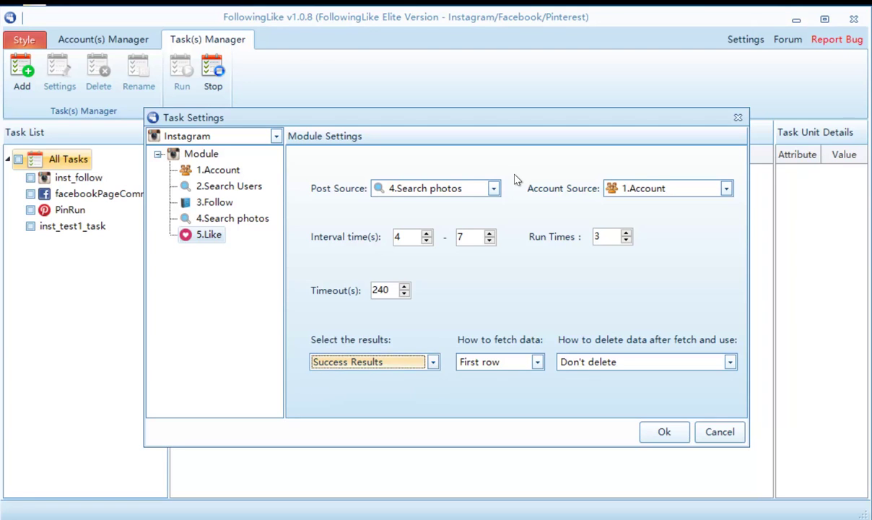
key(Tab)
key(alt+Down)
key(Return)
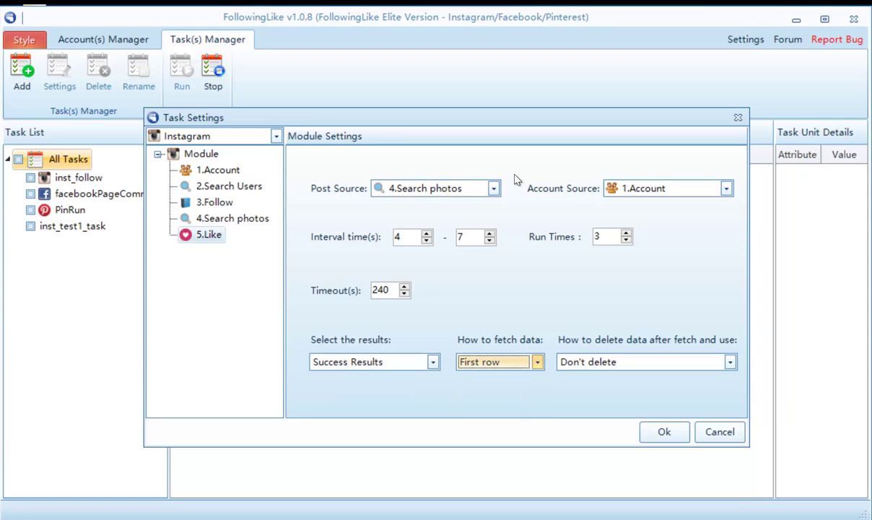
Set the Like module to Delete the row after fetch and use.
key(Tab)
key(alt+Down)
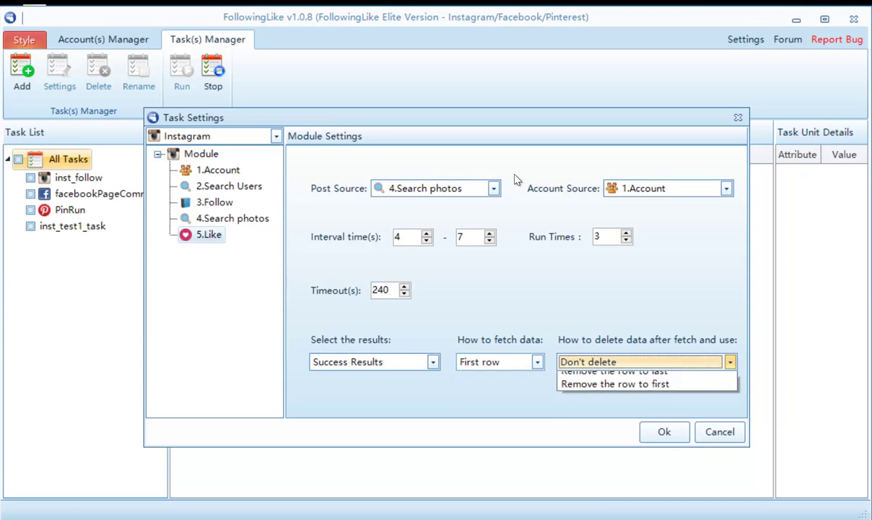
key(Down)
key(Return)
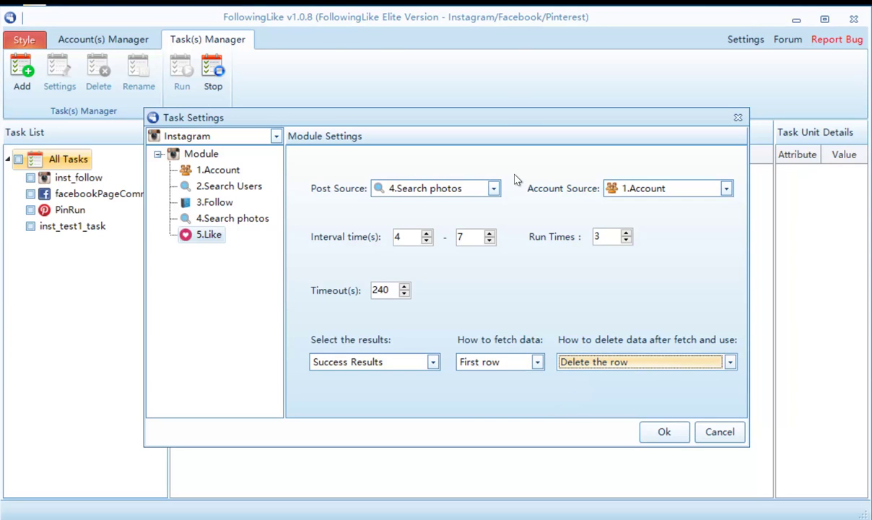
Add a Comment module to the task after the Like module.
key(Home)
key(shift+F10)
key(Right)
key(Down)
key(Down)
key(Down)
key(Down)
key(Down)
key(Down)
key(Down)
key(Down)
key(Down)
key(Down)
key(Down)
key(Down)
key(Down)
key(Down)
key(Down)
key(Return)
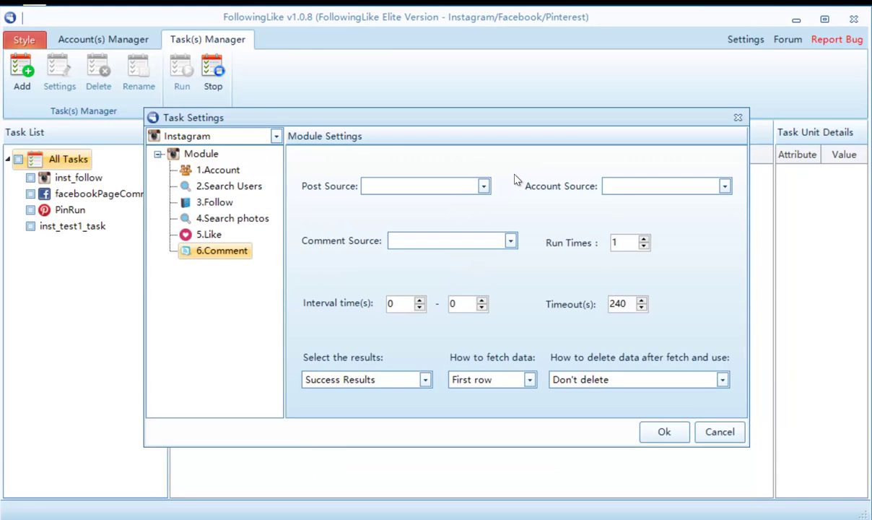
Set the Comment module's post source to 5.Like and its account source to 1.Account.
key(Tab)
key(alt+Down)
key(Down)
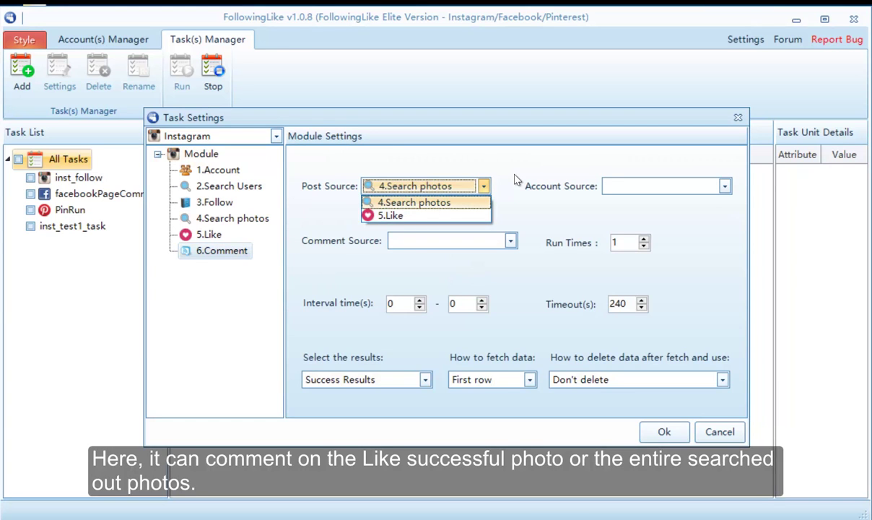
key(Down)
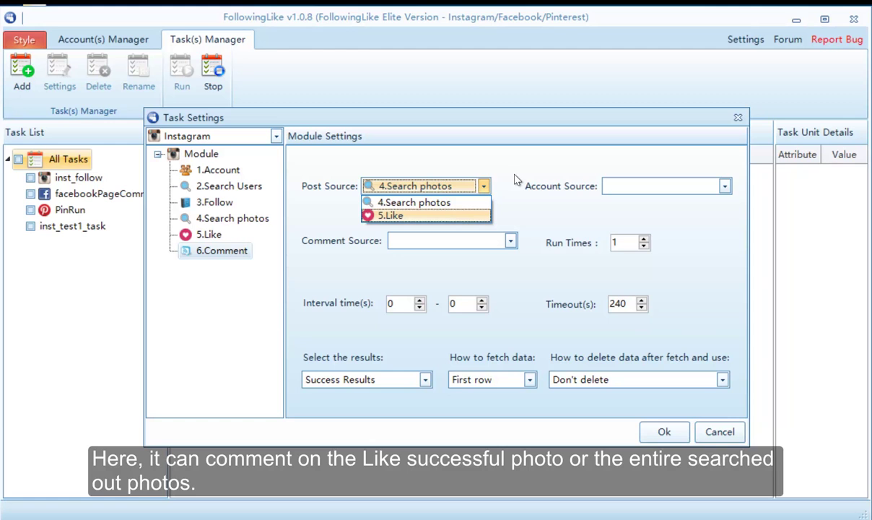
key(Return)
key(Tab)
key(alt+Down)
key(Return)
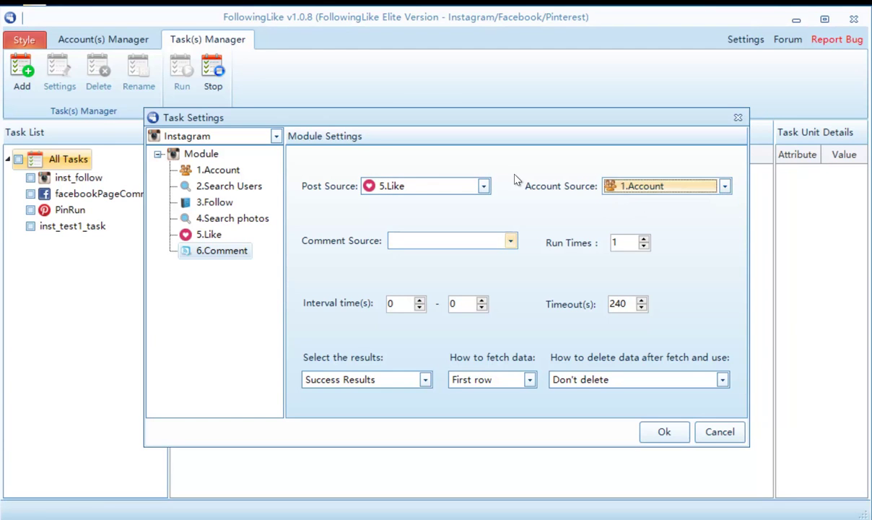
key(Tab)
key(Escape)
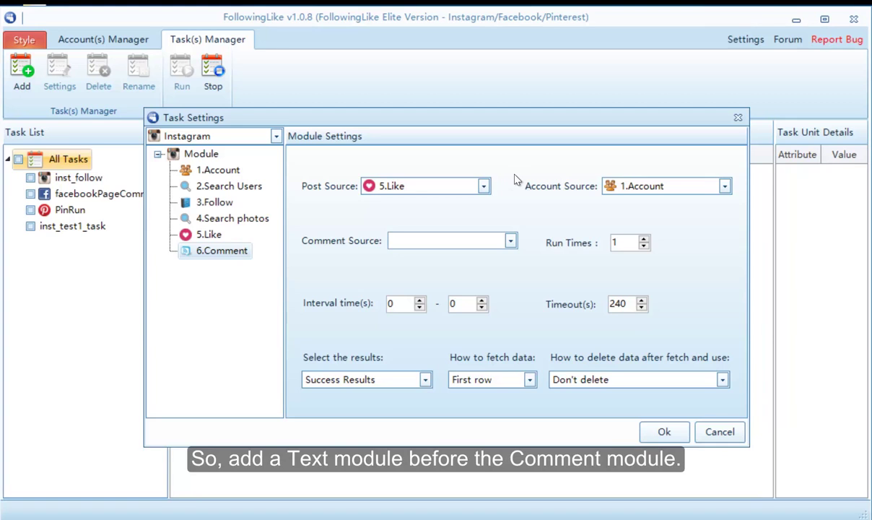
Add a Text module to the task and move it between the Like and Comment modules.
right_click(205, 154)
mouse_move(259, 162)
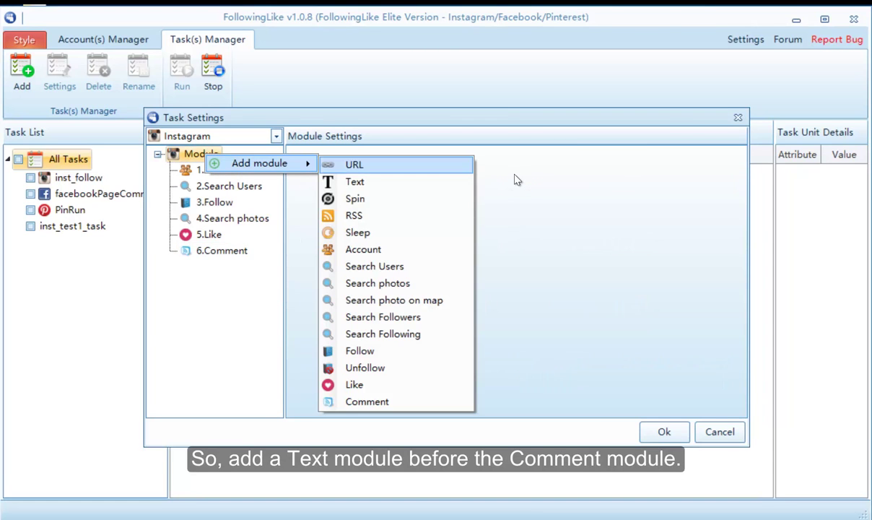
key(Up)
key(Return)
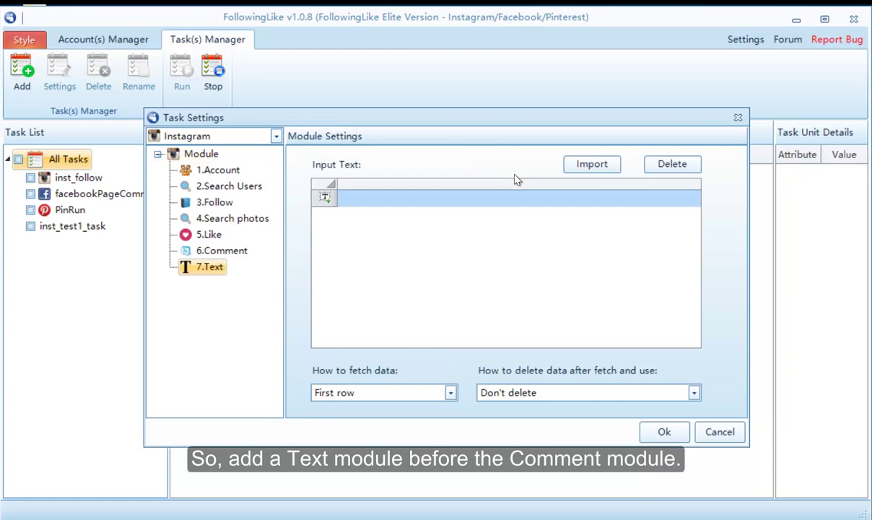
drag(209, 267, 208, 241)
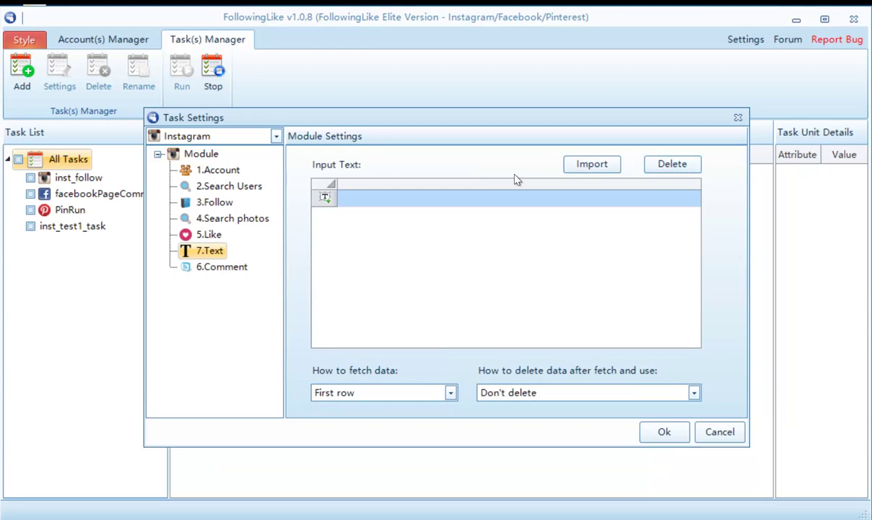
Enter three comment rows in the Text module: "very good picture.", "I like it, cool!" and "wow, incredible.".
click(518, 197)
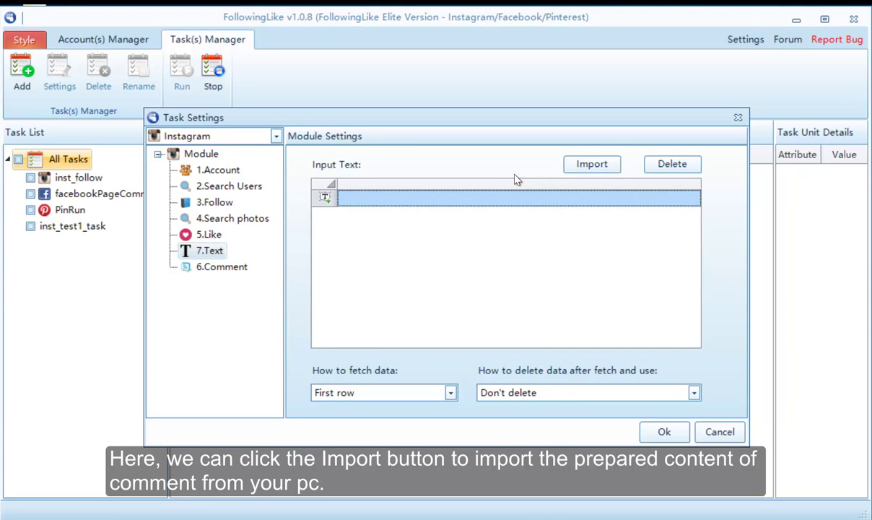
click(516, 176)
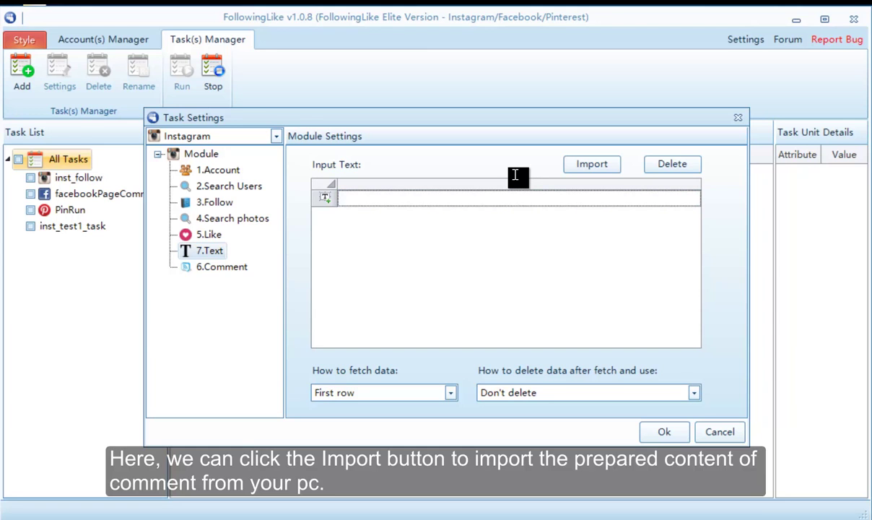
text(very good p)
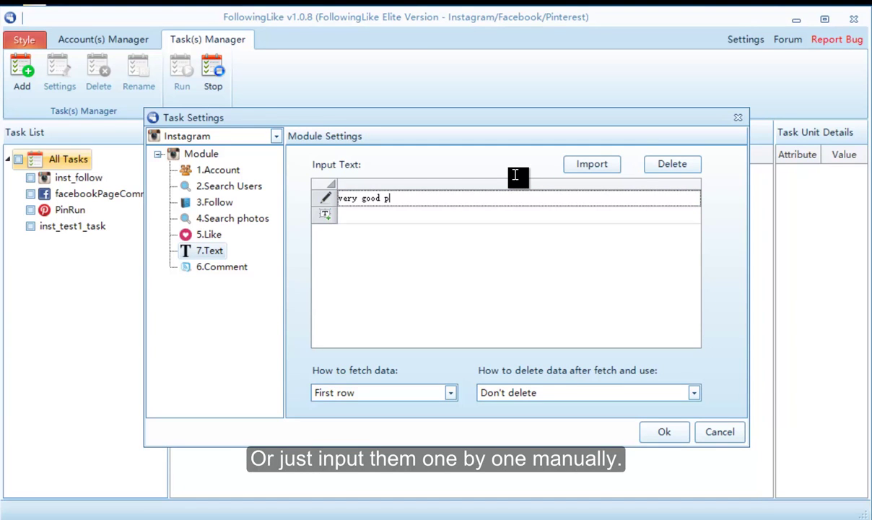
text(icture.)
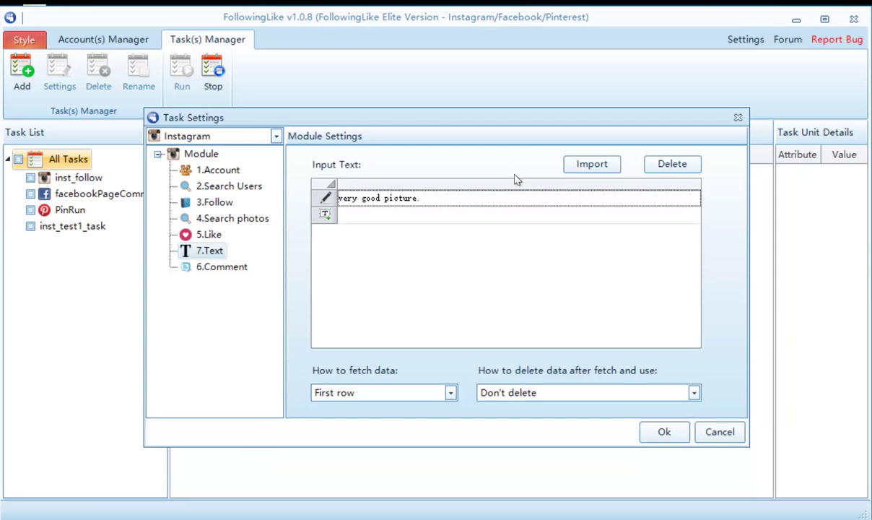
key(Return)
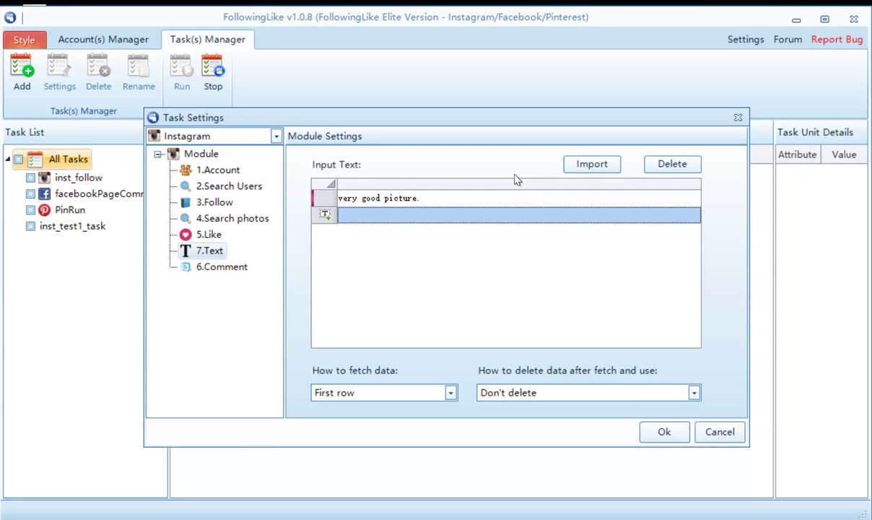
text(I )
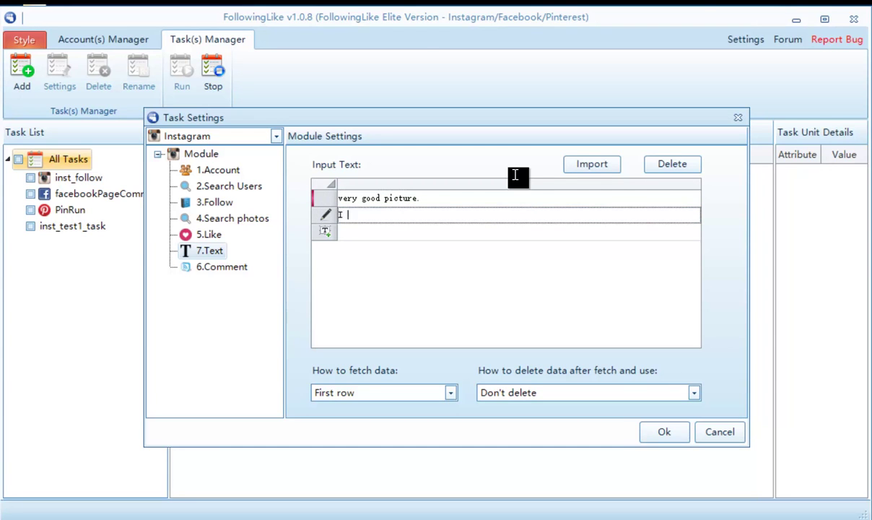
text(like it, cool!)
key(Return)
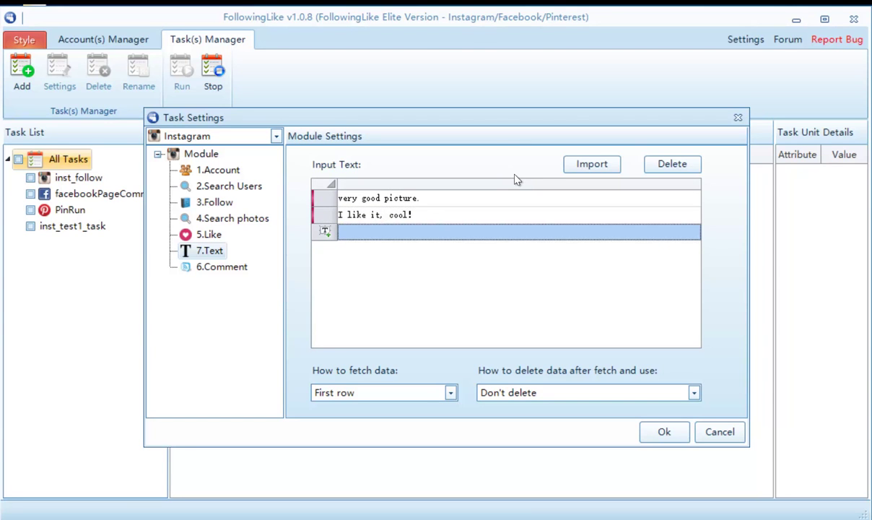
text(w)
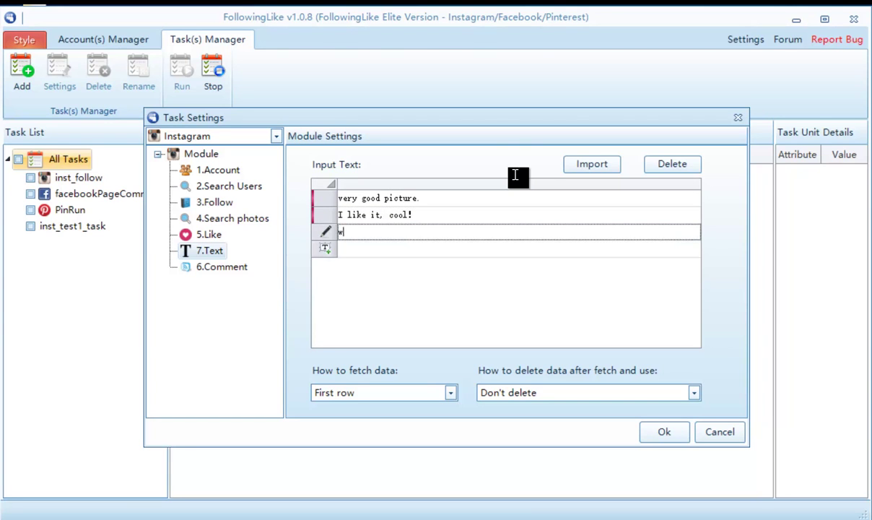
text(ow, incredible.)
key(Return)
Set the Text module to fetch a Random row and keep Don't delete for used data.
key(Tab)
key(alt+Down)
key(Down)
key(Down)
key(Return)
key(Tab)
key(alt+Down)
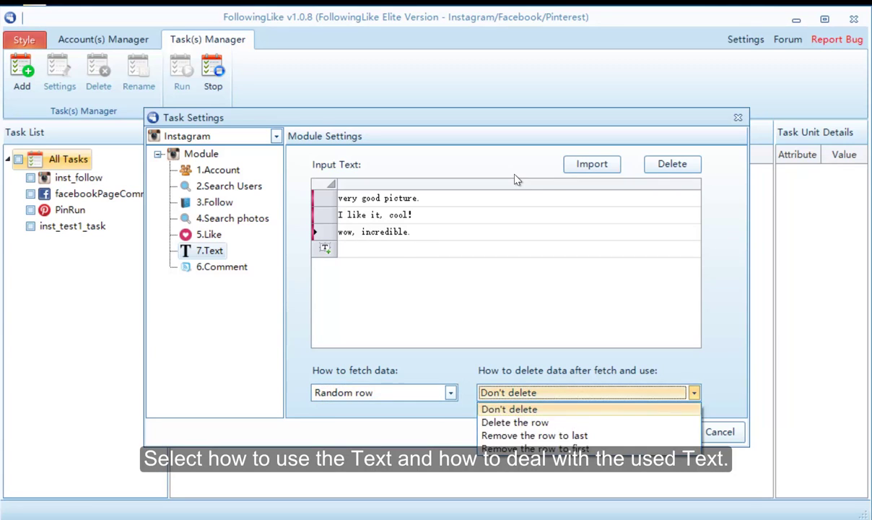
key(Escape)
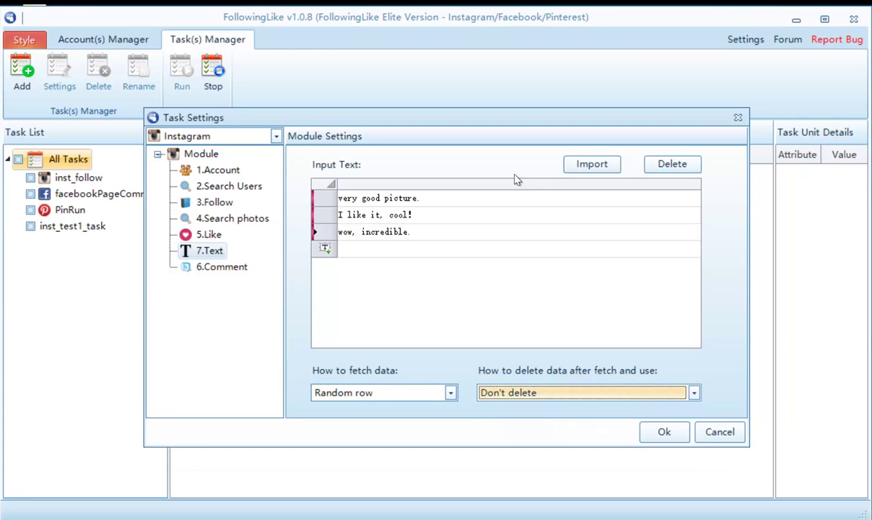
Set the Comment module's comment source to 7.Text.
key(Down)
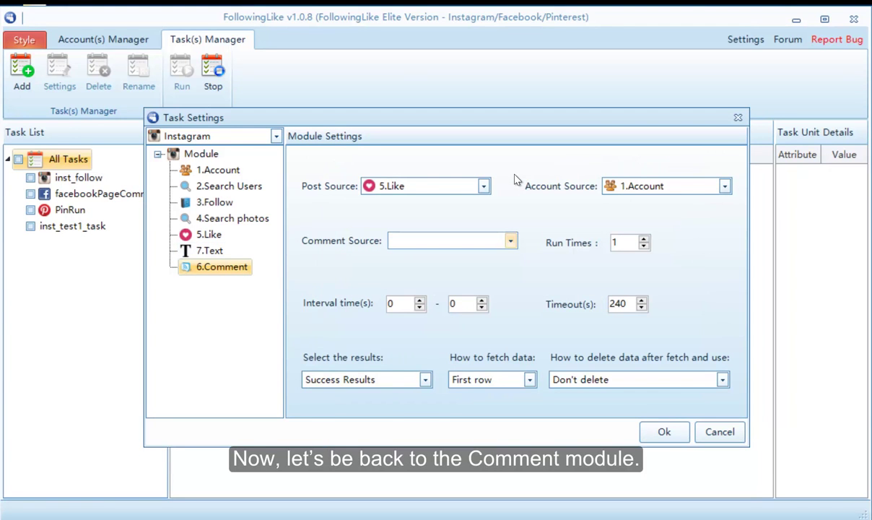
key(alt+Down)
key(Down)
key(Return)
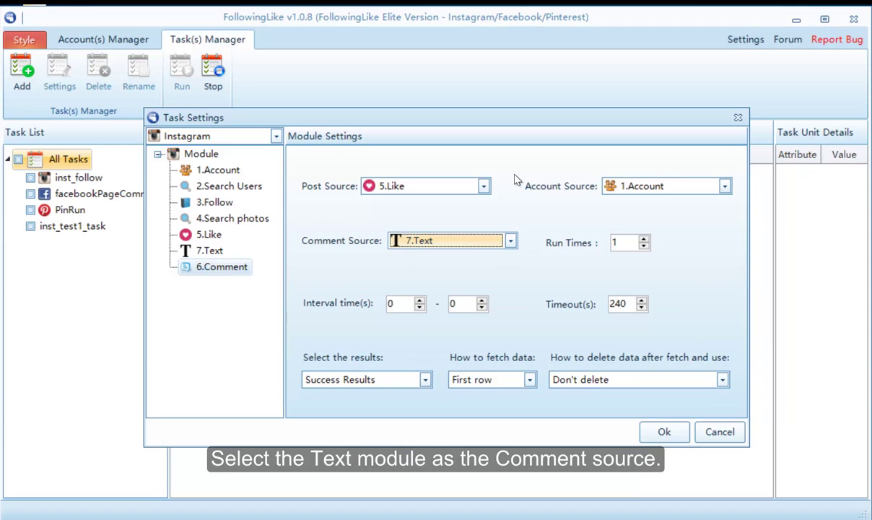
Set the Comment module to 2 run times and an interval of 5 to 8 seconds, keeping Don't delete for used data.
key(Tab)
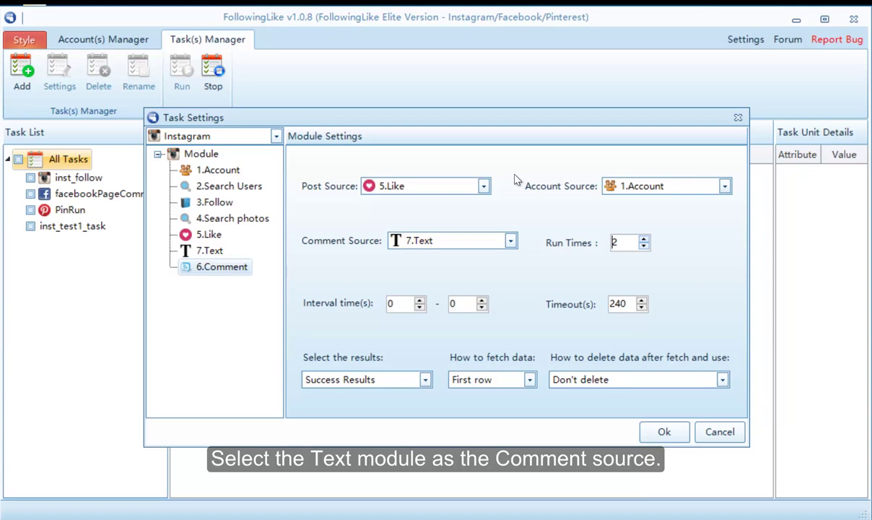
key(Tab)
text(3)
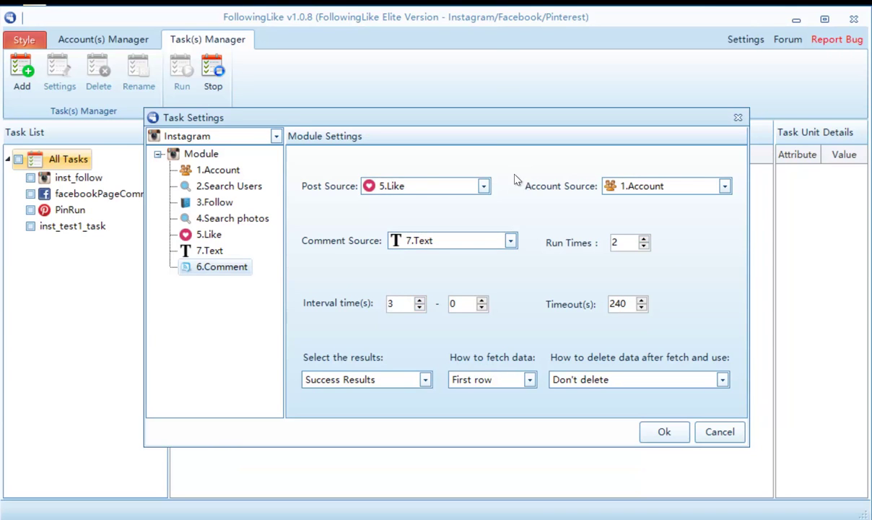
key(BackSpace)
text(5)
key(Tab)
text(6)
key(Up)
key(Up)
click(722, 379)
click(722, 379)
key(Tab)
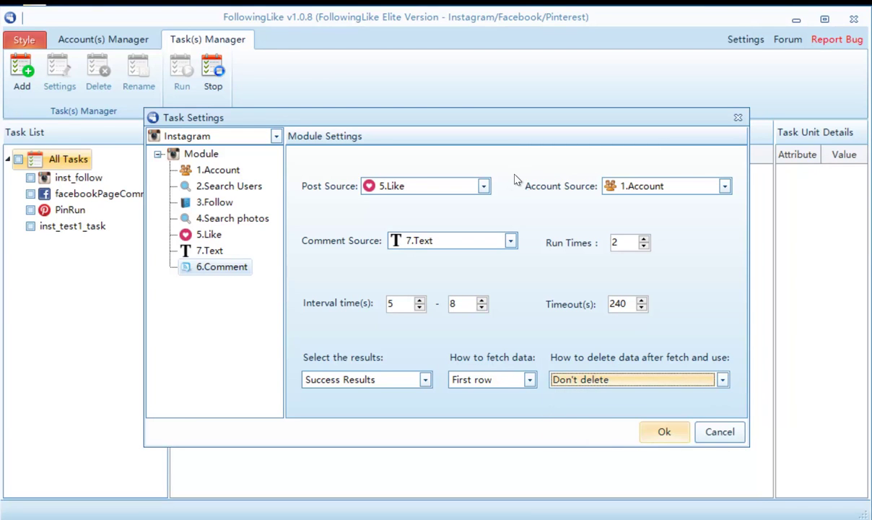
Review the settings of each module in the task, from Account through Comment.
click(200, 153)
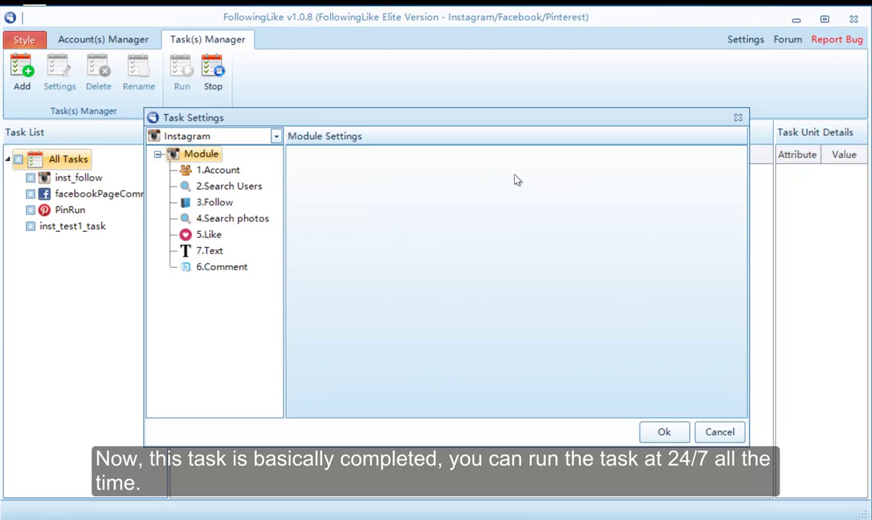
key(Down)
key(Down)
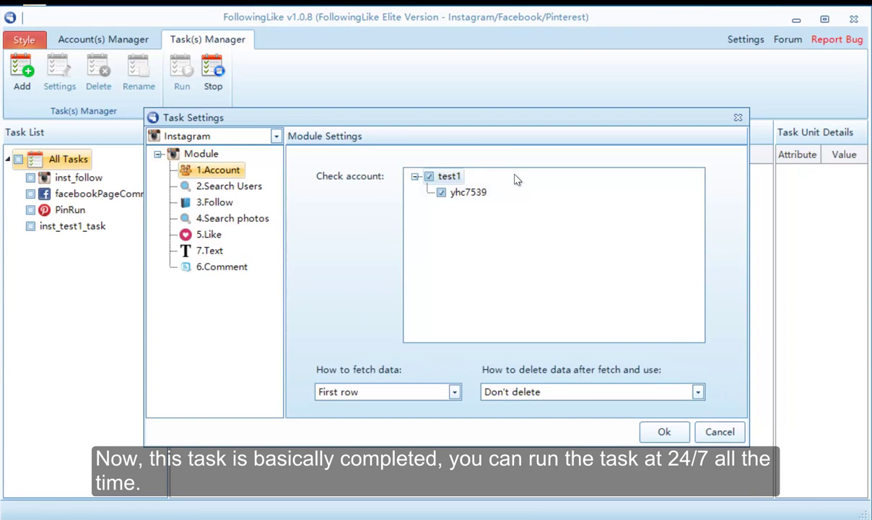
key(Down)
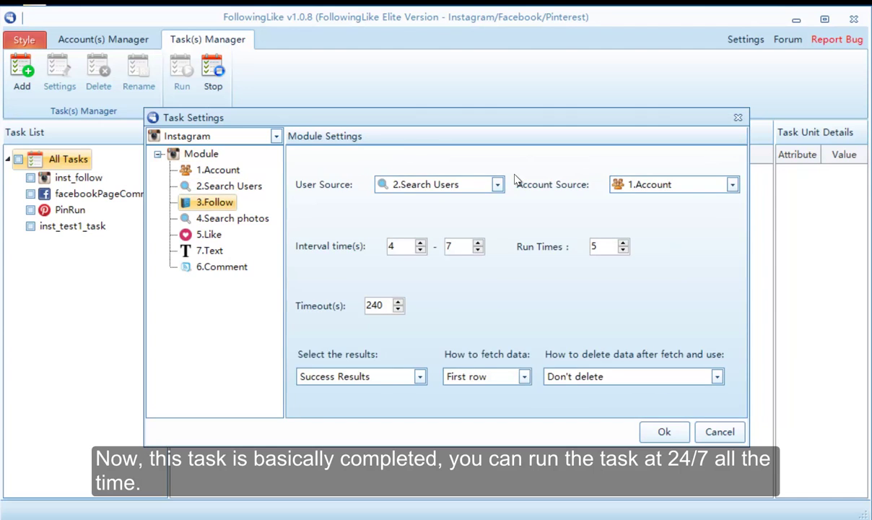
key(Down)
key(Down)
key(Down)
key(Down)
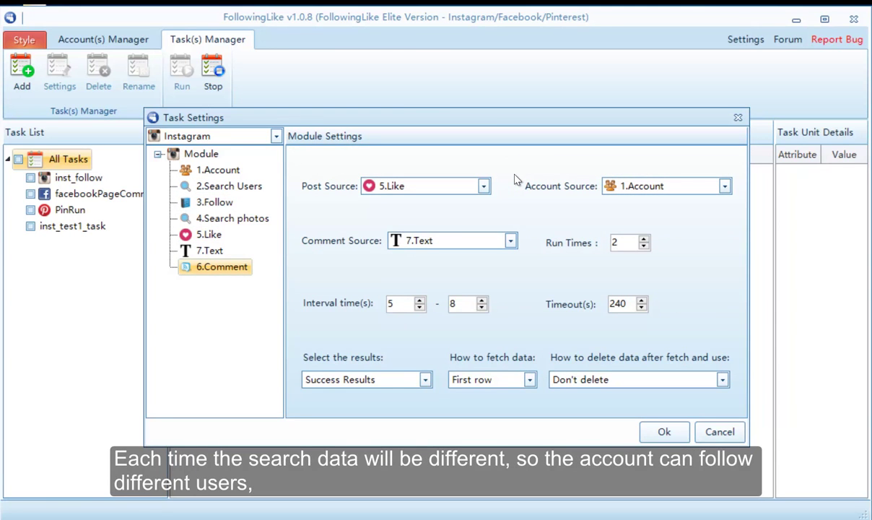
key(Home)
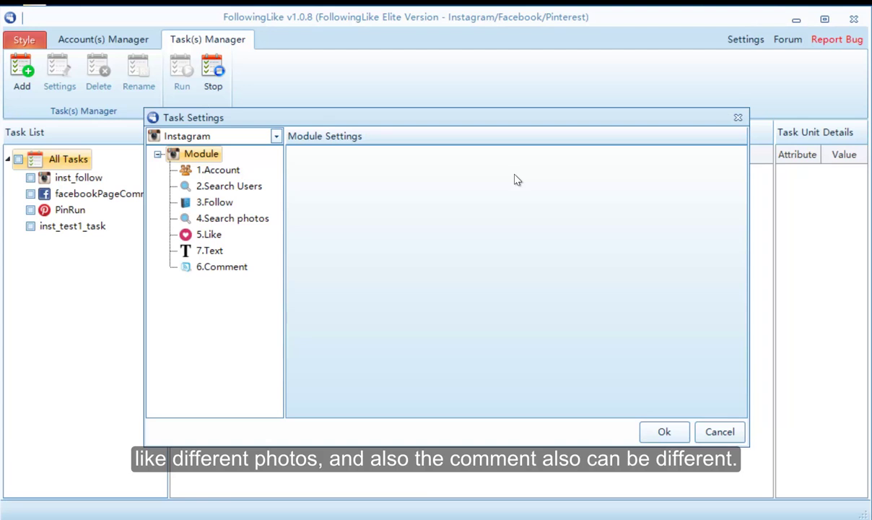
Look through the module types that can be added to the task, including RSS, Spin and Sleep.
key(shift+F10)
key(Right)
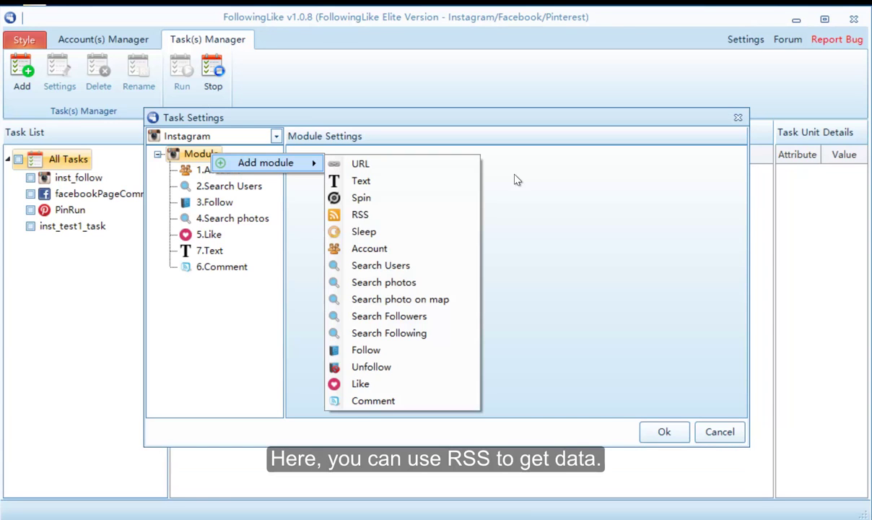
key(Down)
key(Down)
key(Down)
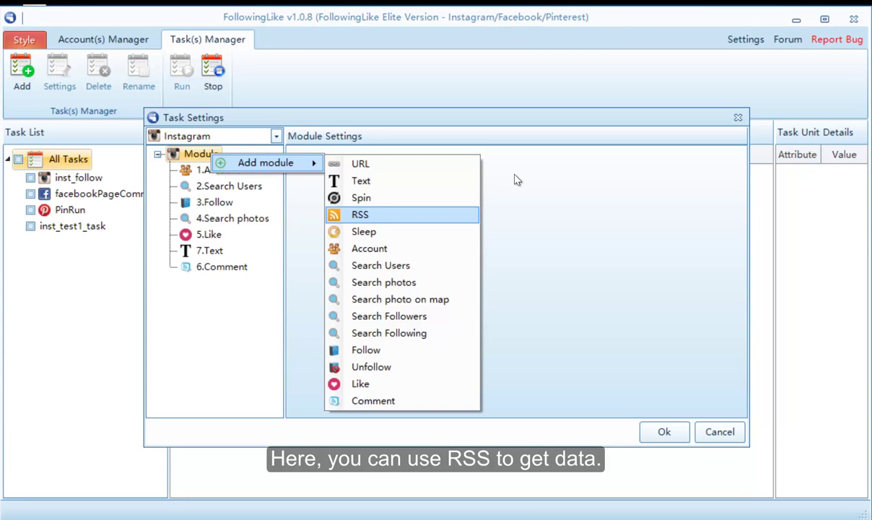
key(Up)
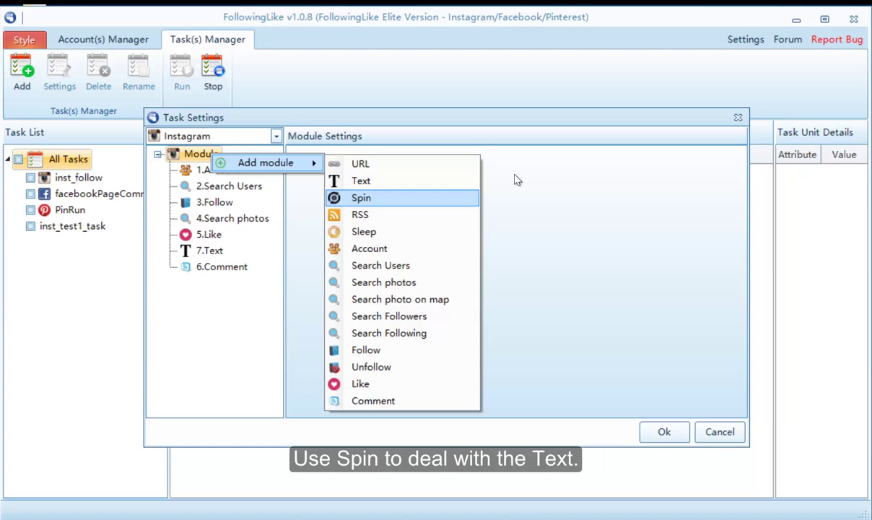
key(Down)
key(Down)
key(Down)
key(Down)
key(Down)
key(Down)
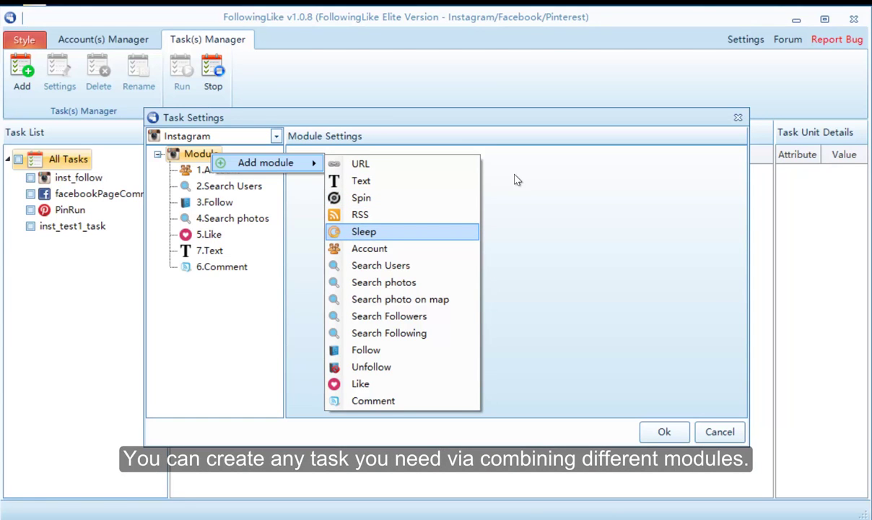
key(Down)
key(Down)
key(Down)
key(Down)
key(Down)
key(Up)
key(Up)
key(Up)
key(Up)
key(Up)
key(Up)
key(Up)
key(Up)
key(Up)
key(Up)
key(Up)
key(Down)
key(Down)
key(Down)
key(Down)
key(Down)
key(Down)
key(Down)
key(Down)
key(Down)
key(Down)
key(Down)
key(Down)
Add a Sleep module after the Comment module.
key(Up)
key(Up)
key(Up)
key(Up)
key(Up)
key(Up)
key(Up)
key(Up)
key(Up)
key(Up)
key(Return)
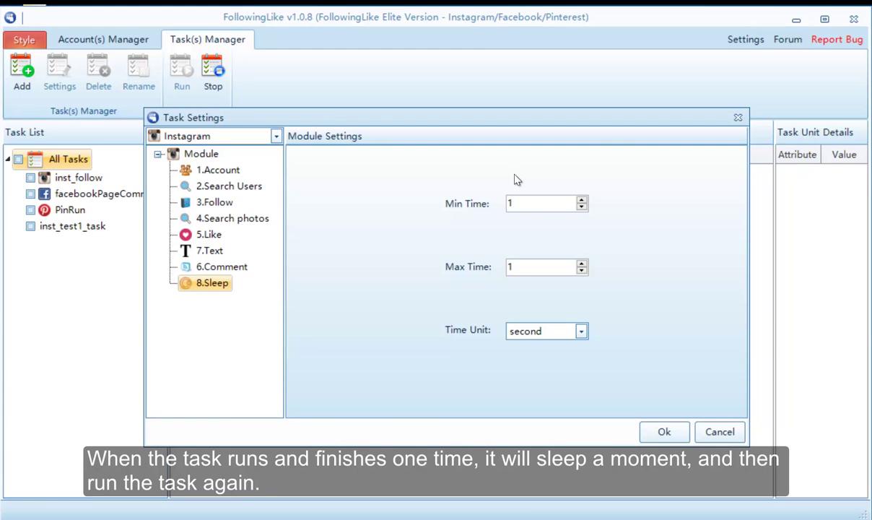
Check the Sleep module's time unit options and keep second.
key(alt+Down)
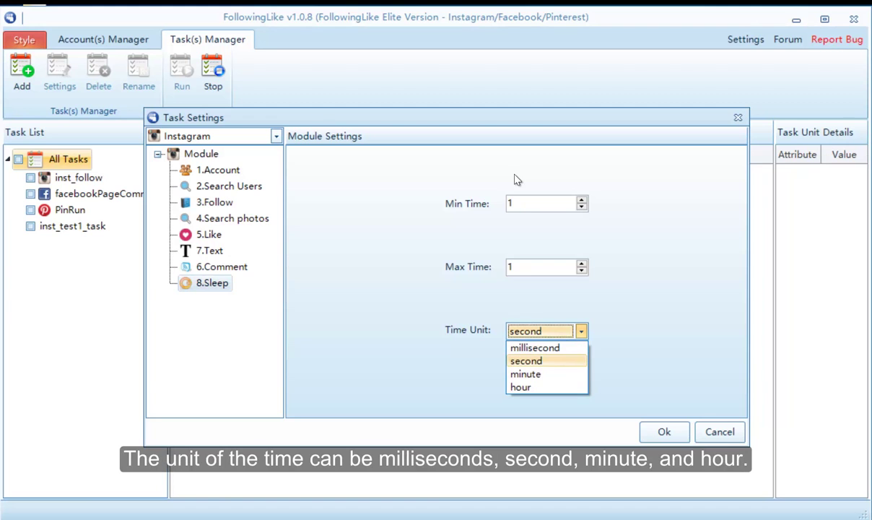
key(Down)
key(Up)
key(Up)
key(Down)
key(Return)
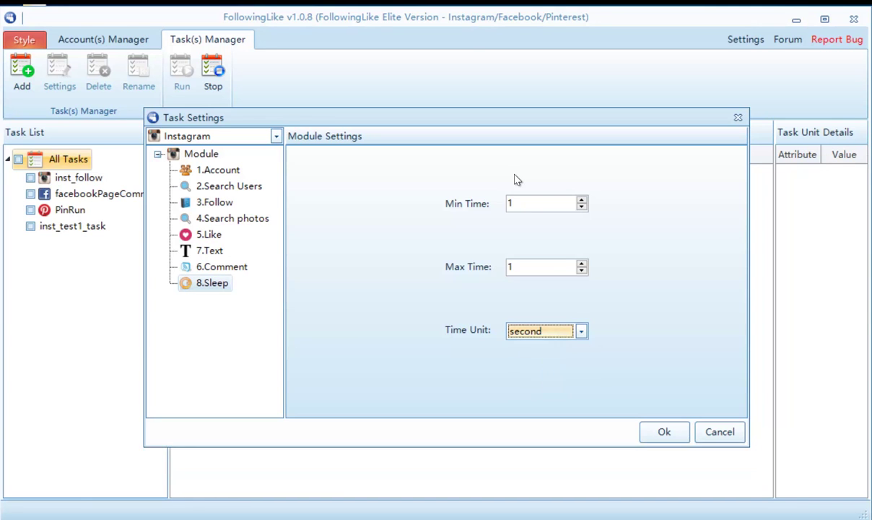
Set the Sleep module's minimum time to 5 and maximum time to 10, and save the task settings.
key(shift+Tab)
key(Up)
key(shift+Tab)
text(5)
key(Tab)
text(10)
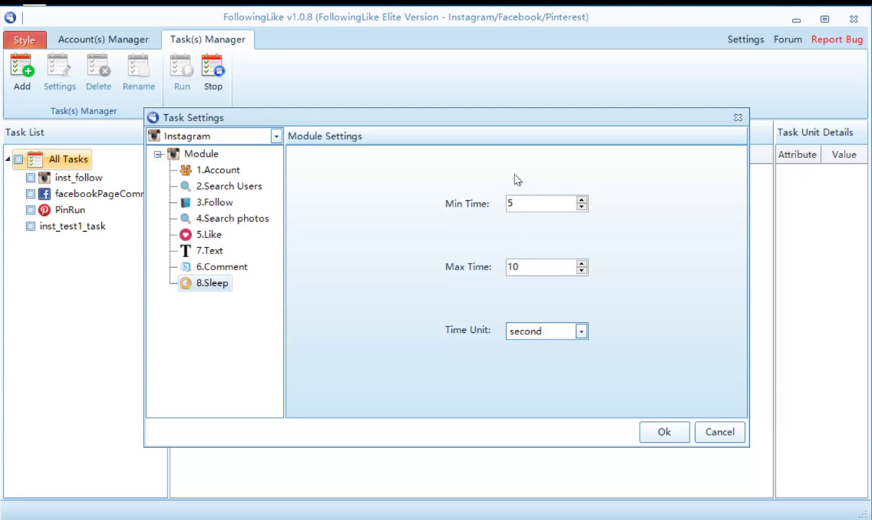
key(Return)
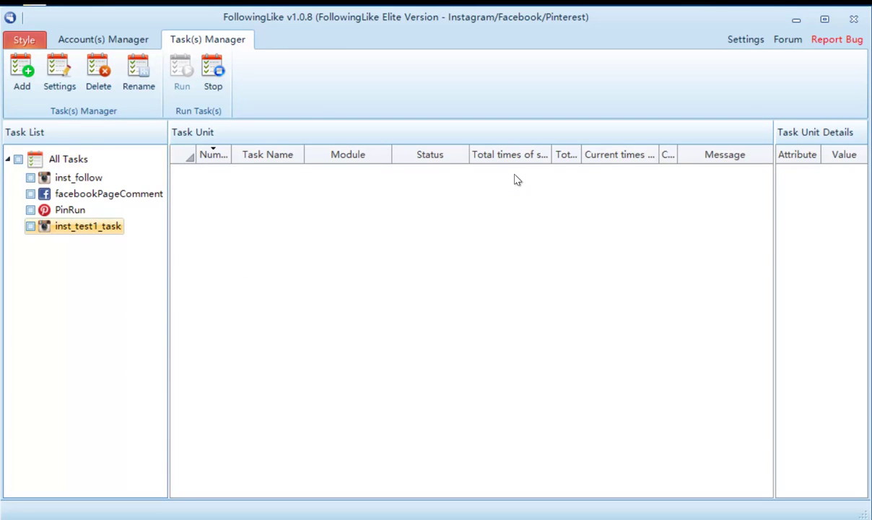
Check inst_test1_task, run it in Loop Run mode and move the Debug window aside.
key(space)
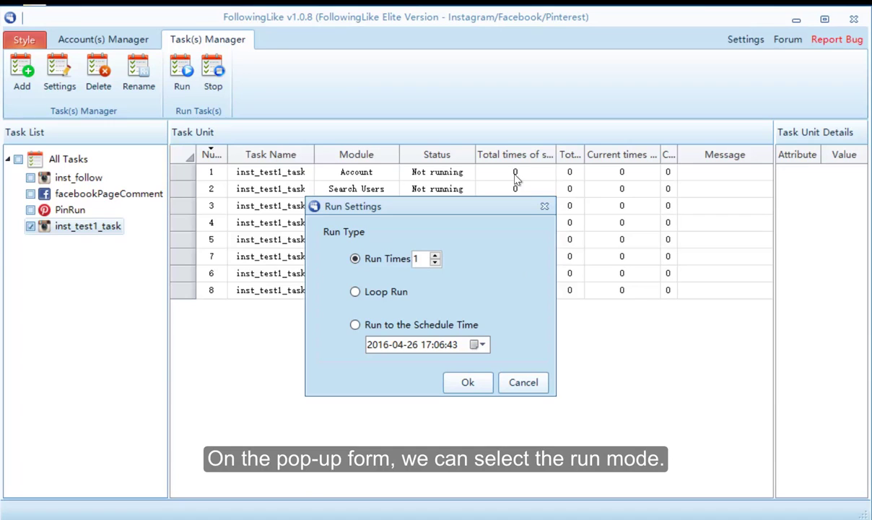
key(Down)
key(Down)
key(Up)
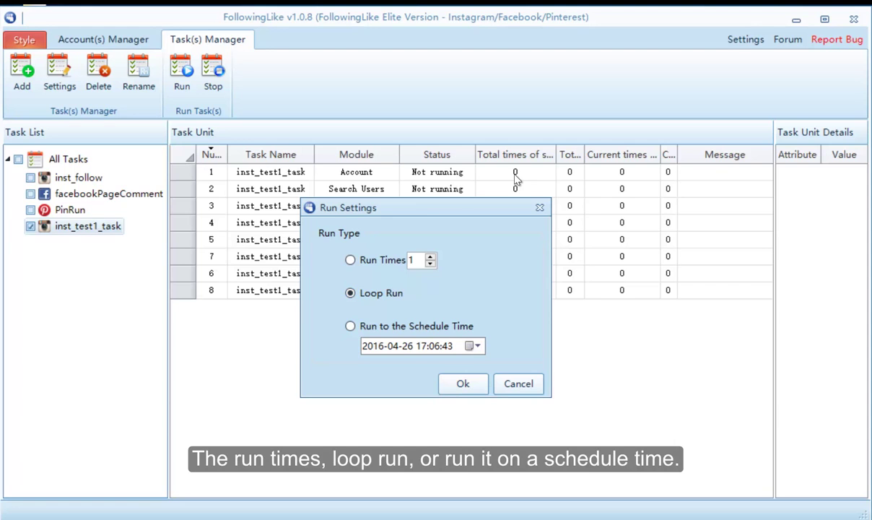
key(Tab)
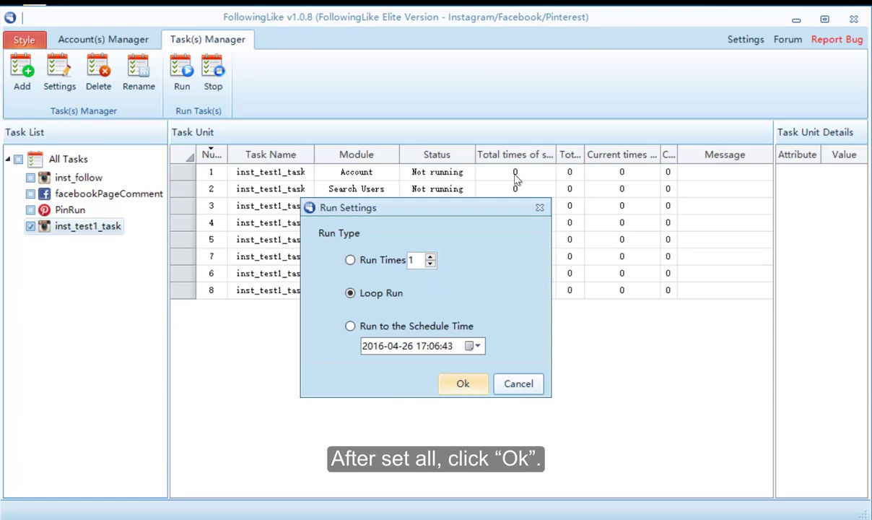
key(Return)
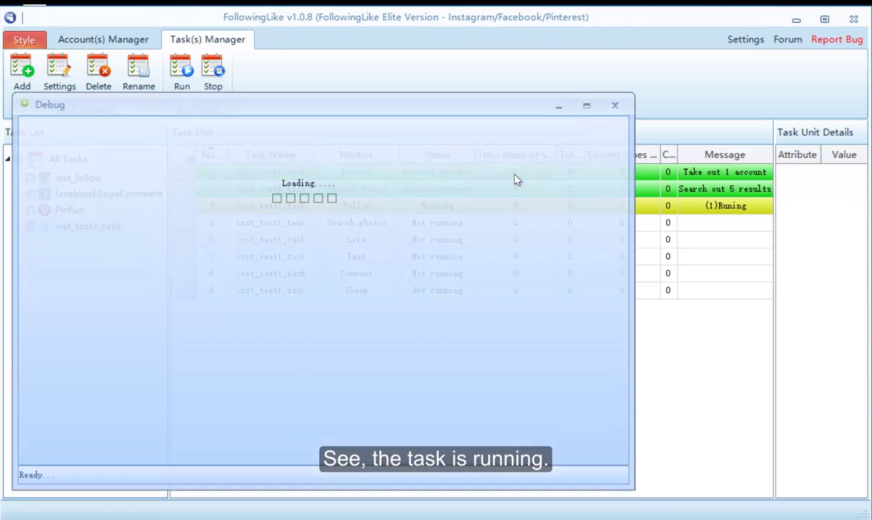
drag(364, 105, 391, 436)
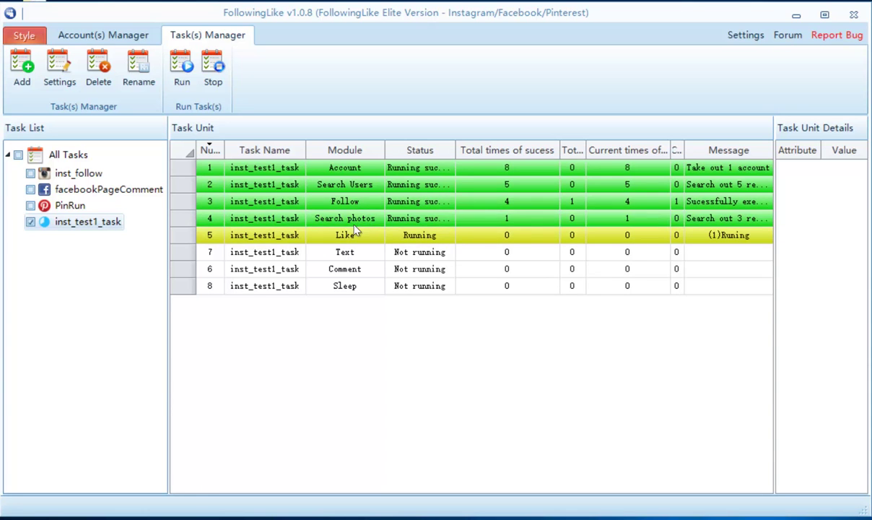
Examine the running details of the Search photos, Follow and Comment units, widening the details area and the total success column.
click(657, 219)
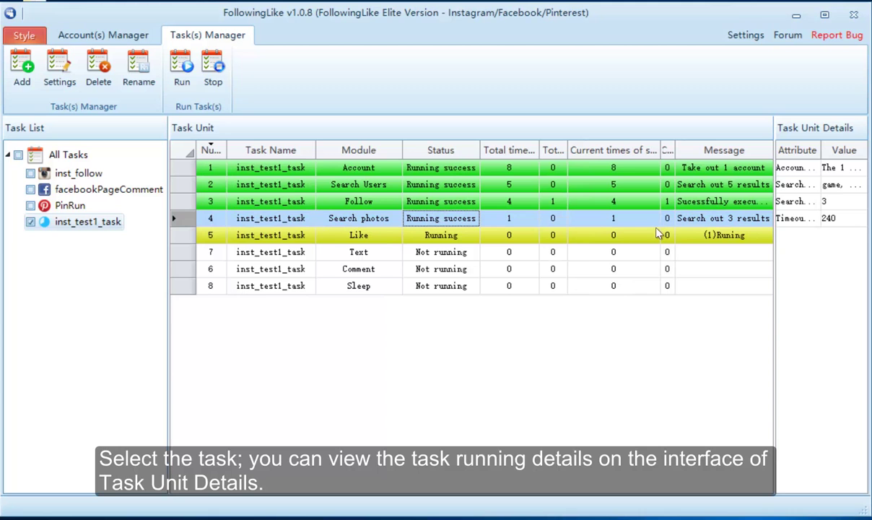
drag(774, 231, 737, 231)
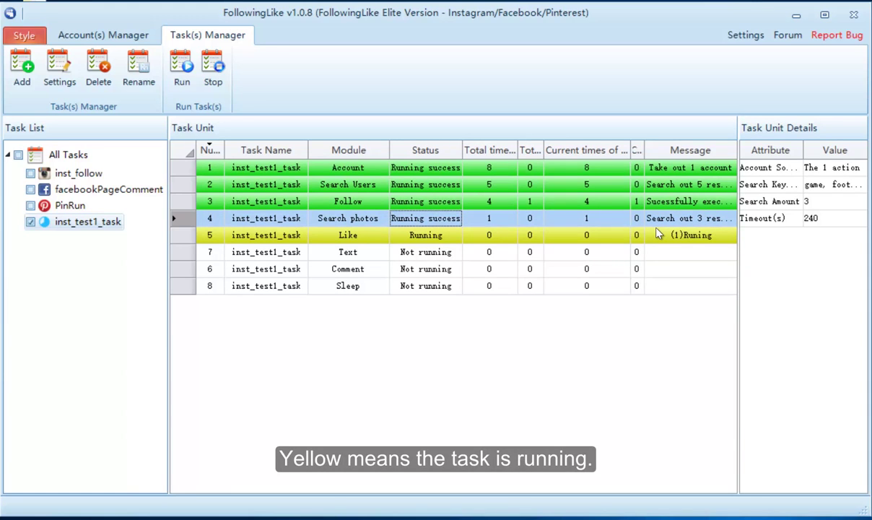
click(489, 201)
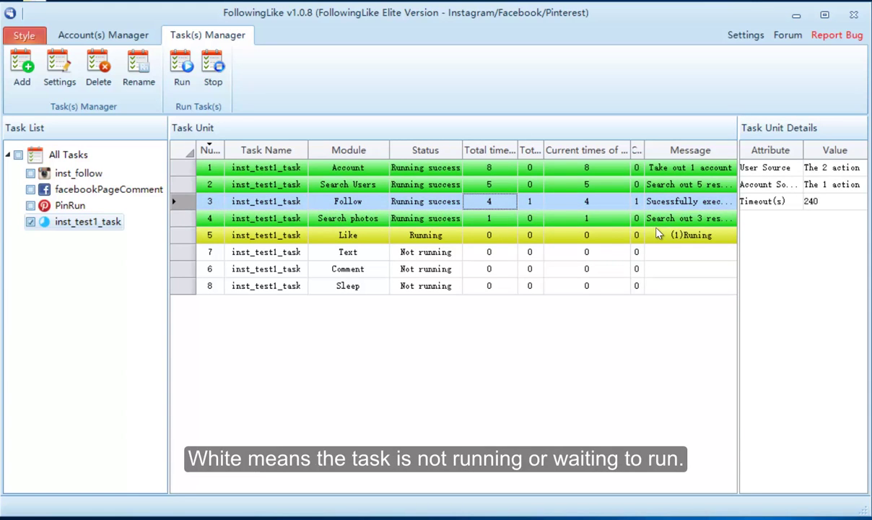
key(Down)
key(Down)
key(Down)
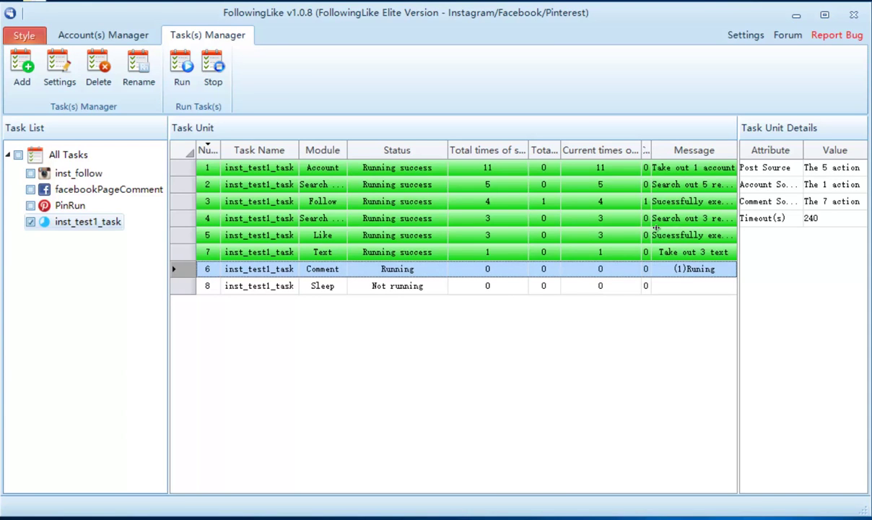
drag(528, 149, 546, 149)
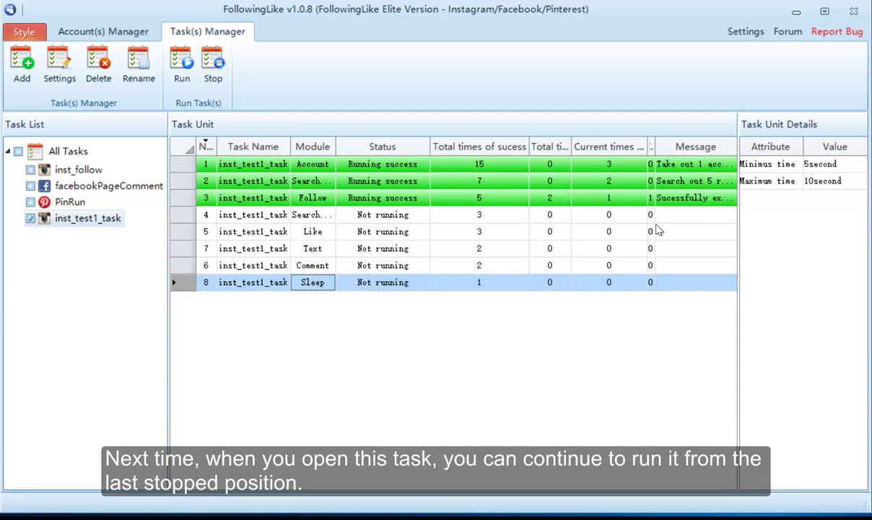
Look over the statuses and unit details of inst_test1_task, from the Like unit to the Sleep unit.
key(Right)
key(Up)
key(Up)
key(Up)
key(Down)
key(Down)
key(Down)
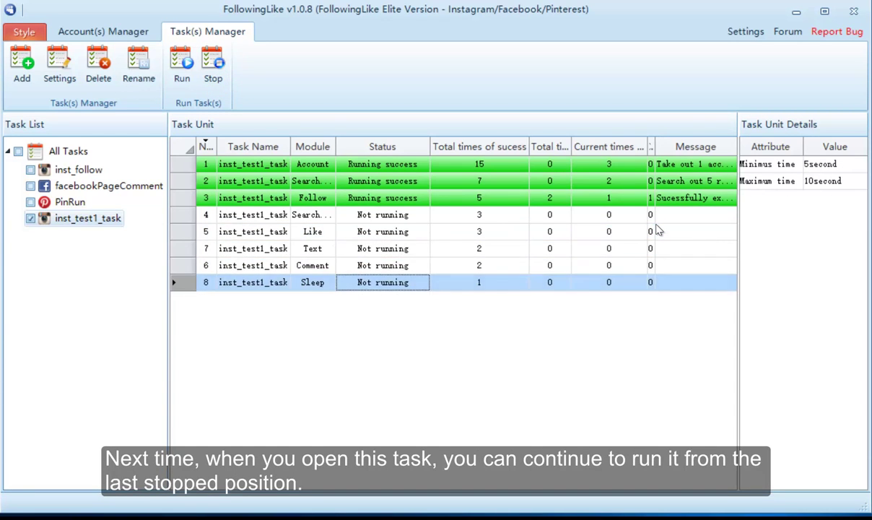
key(Left)
key(Up)
key(Up)
key(space)
key(space)
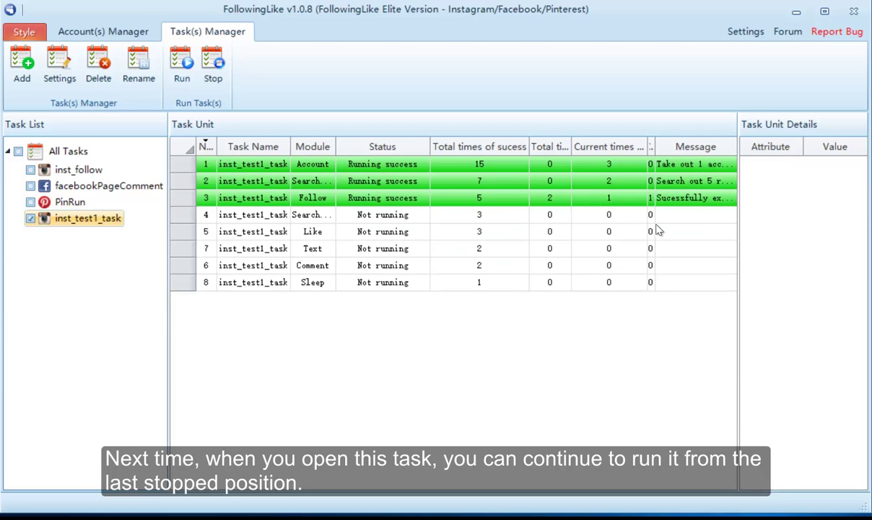
click(658, 230)
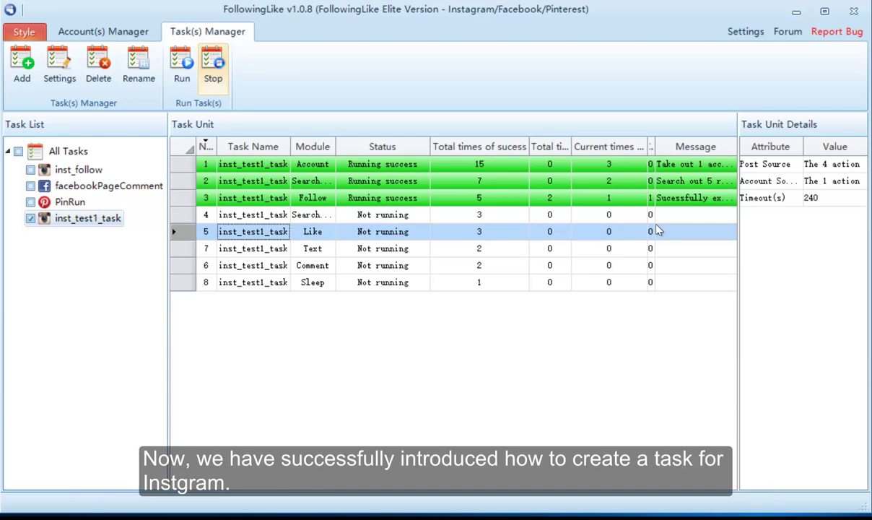